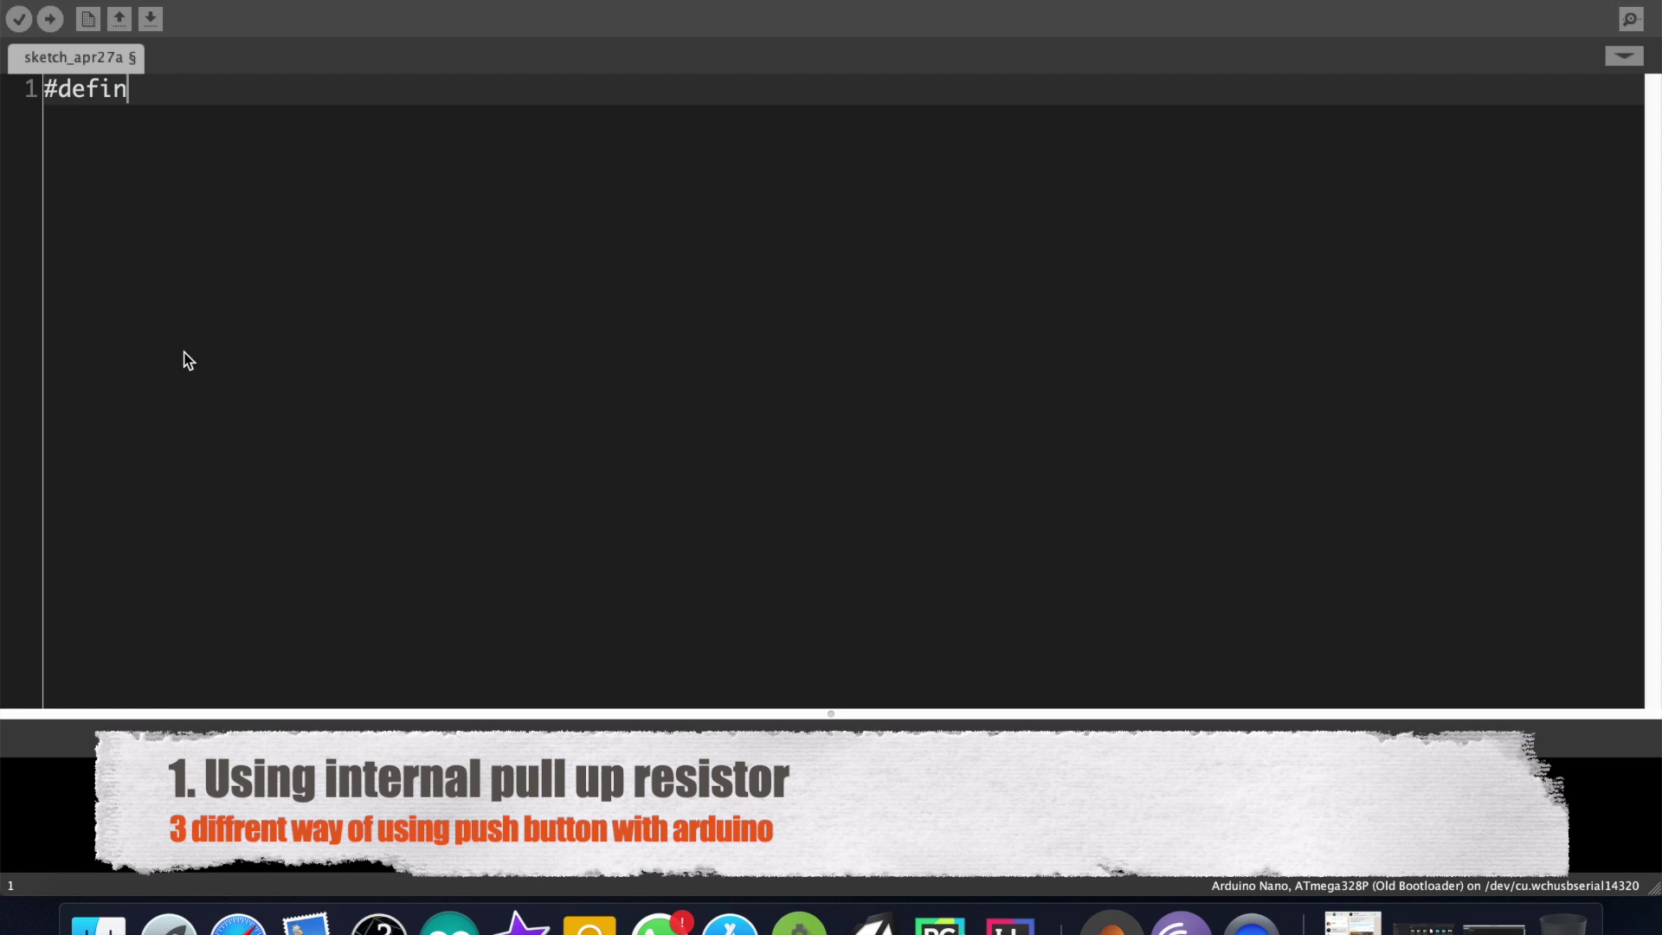
text(e button 5)
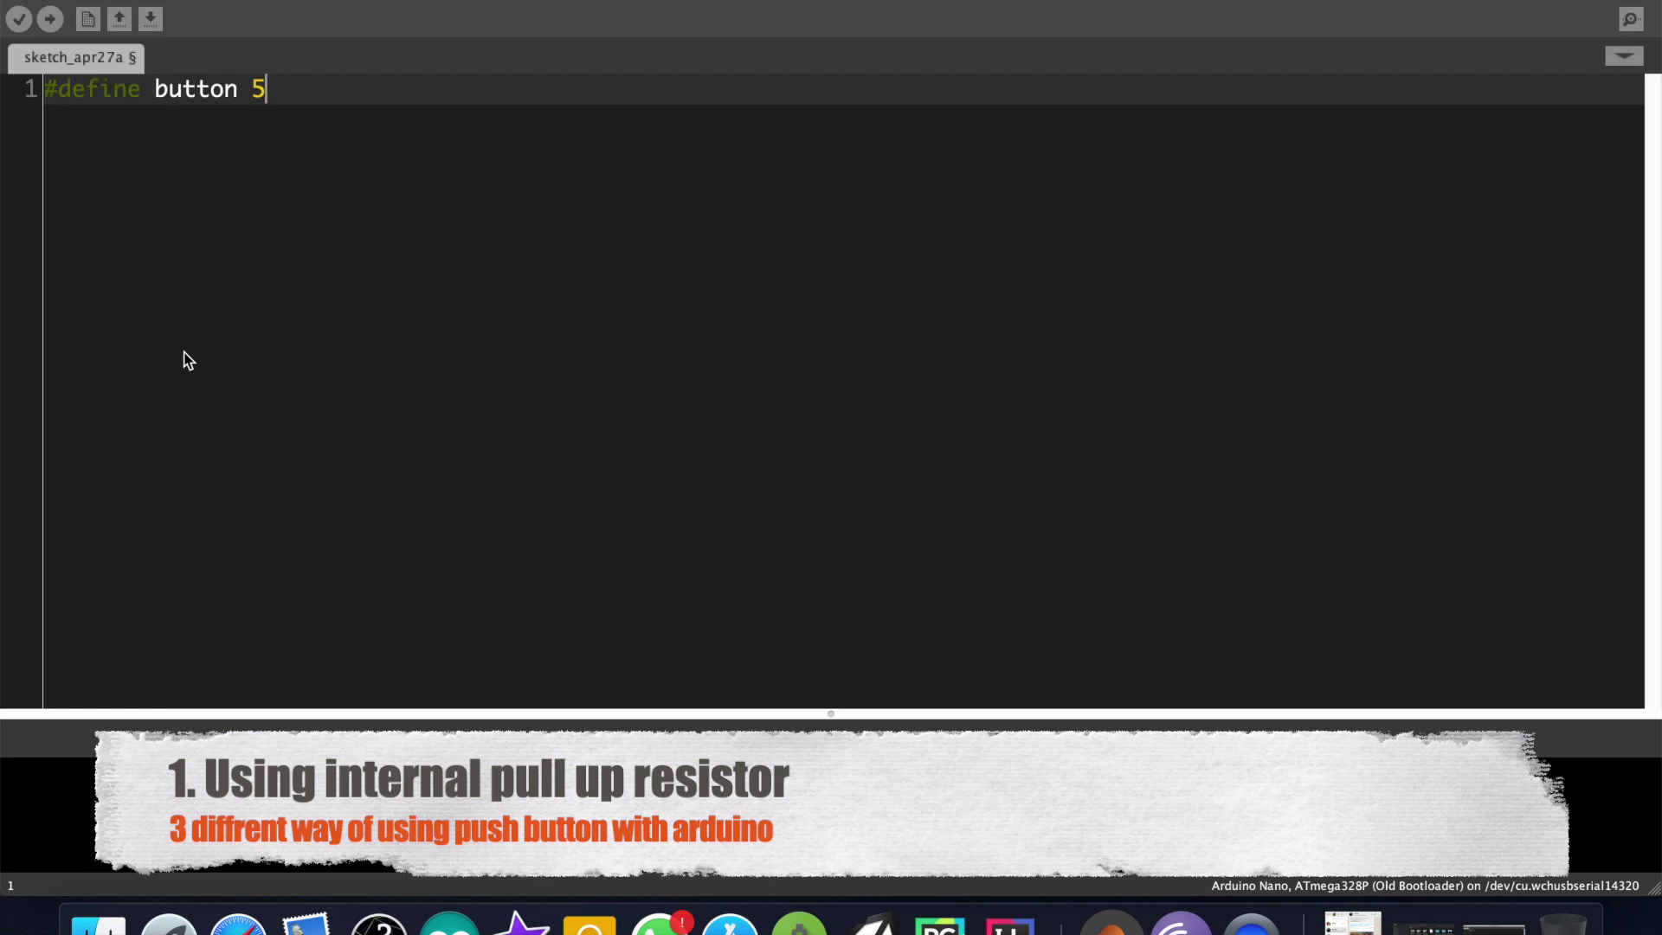
- Write #define button 5, boolean buttonState; and setup() with pinMode(button, INPUT_PULLUP)
key(Return)
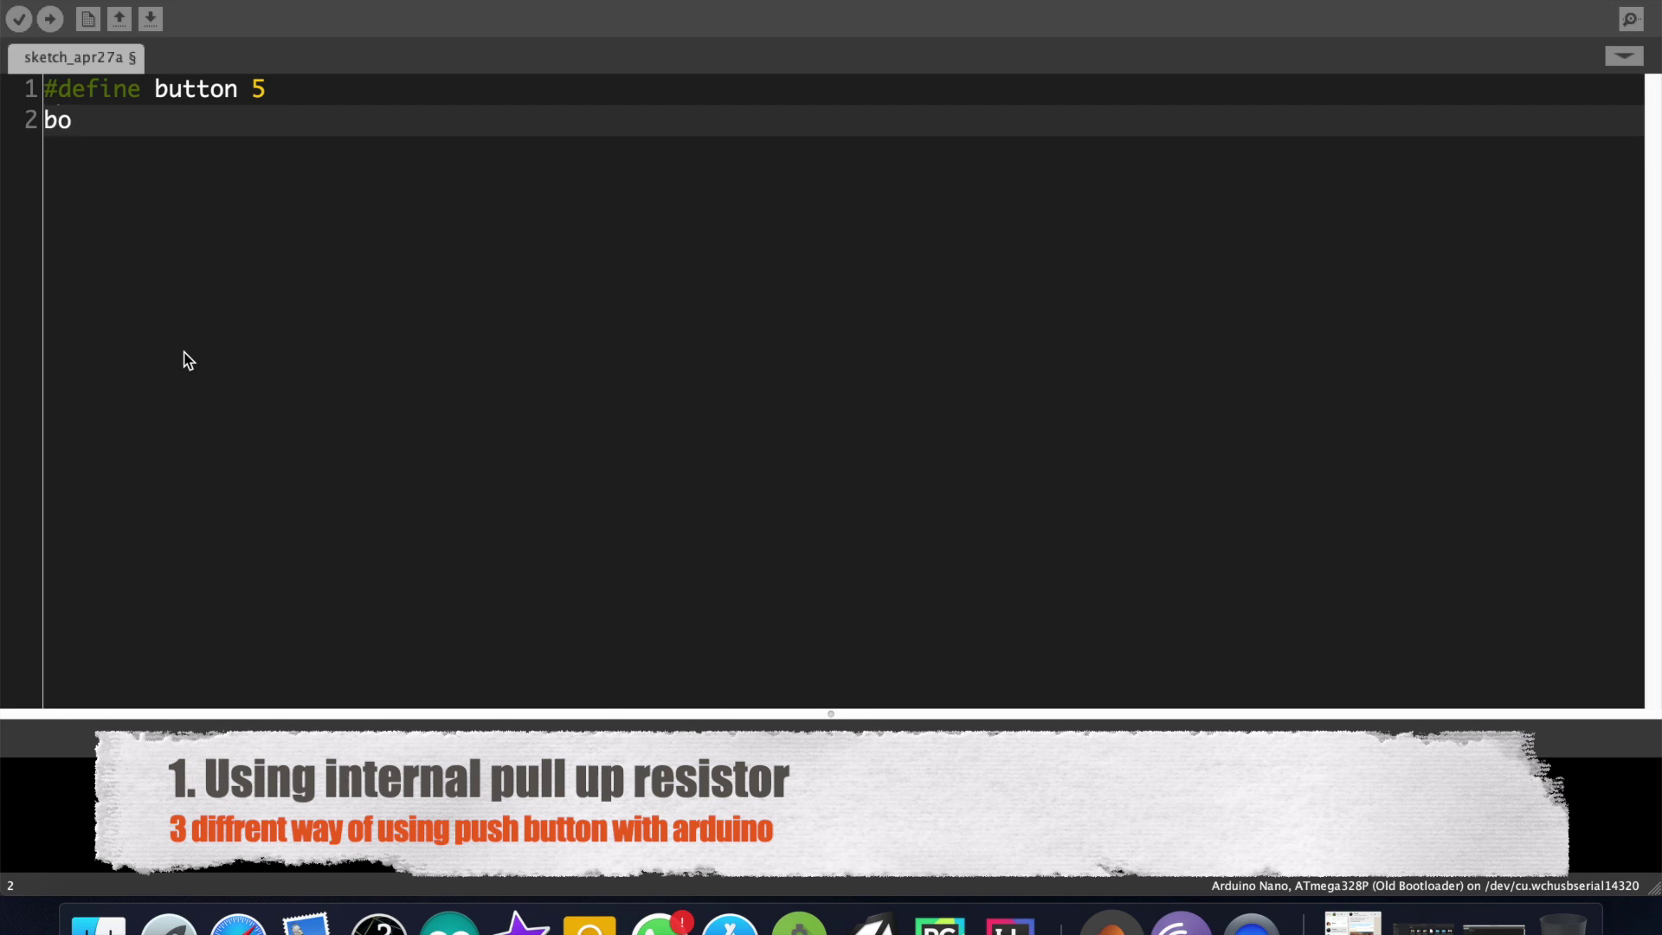
text(olean buttonState)
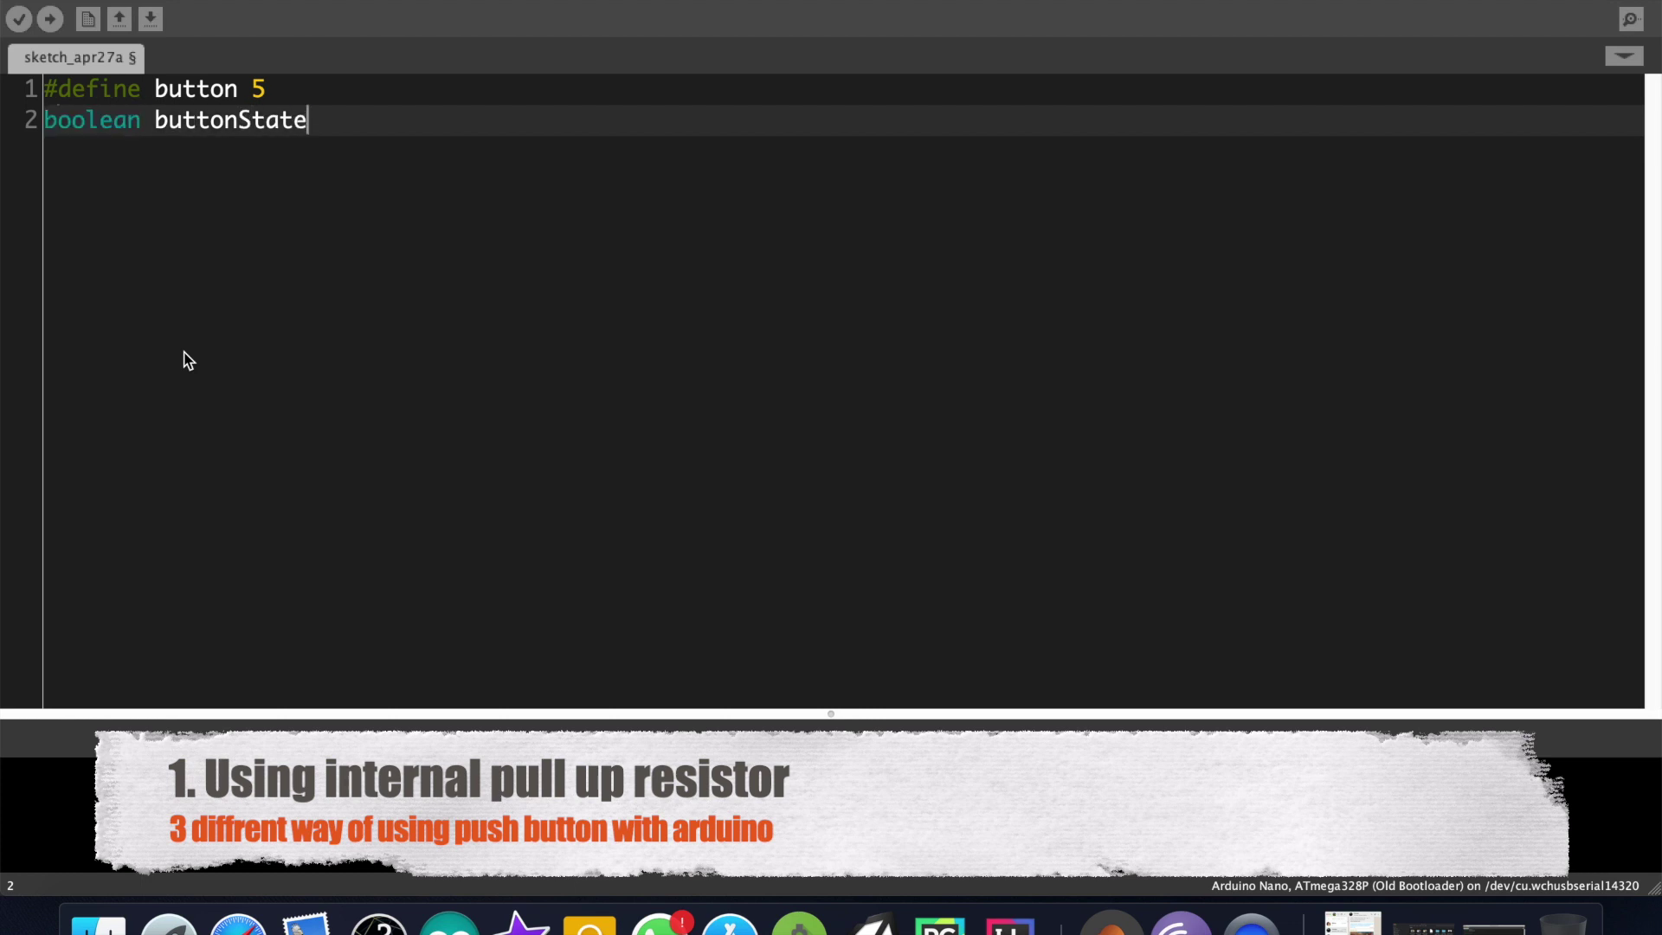
text(;)
key(Return)
key(Return)
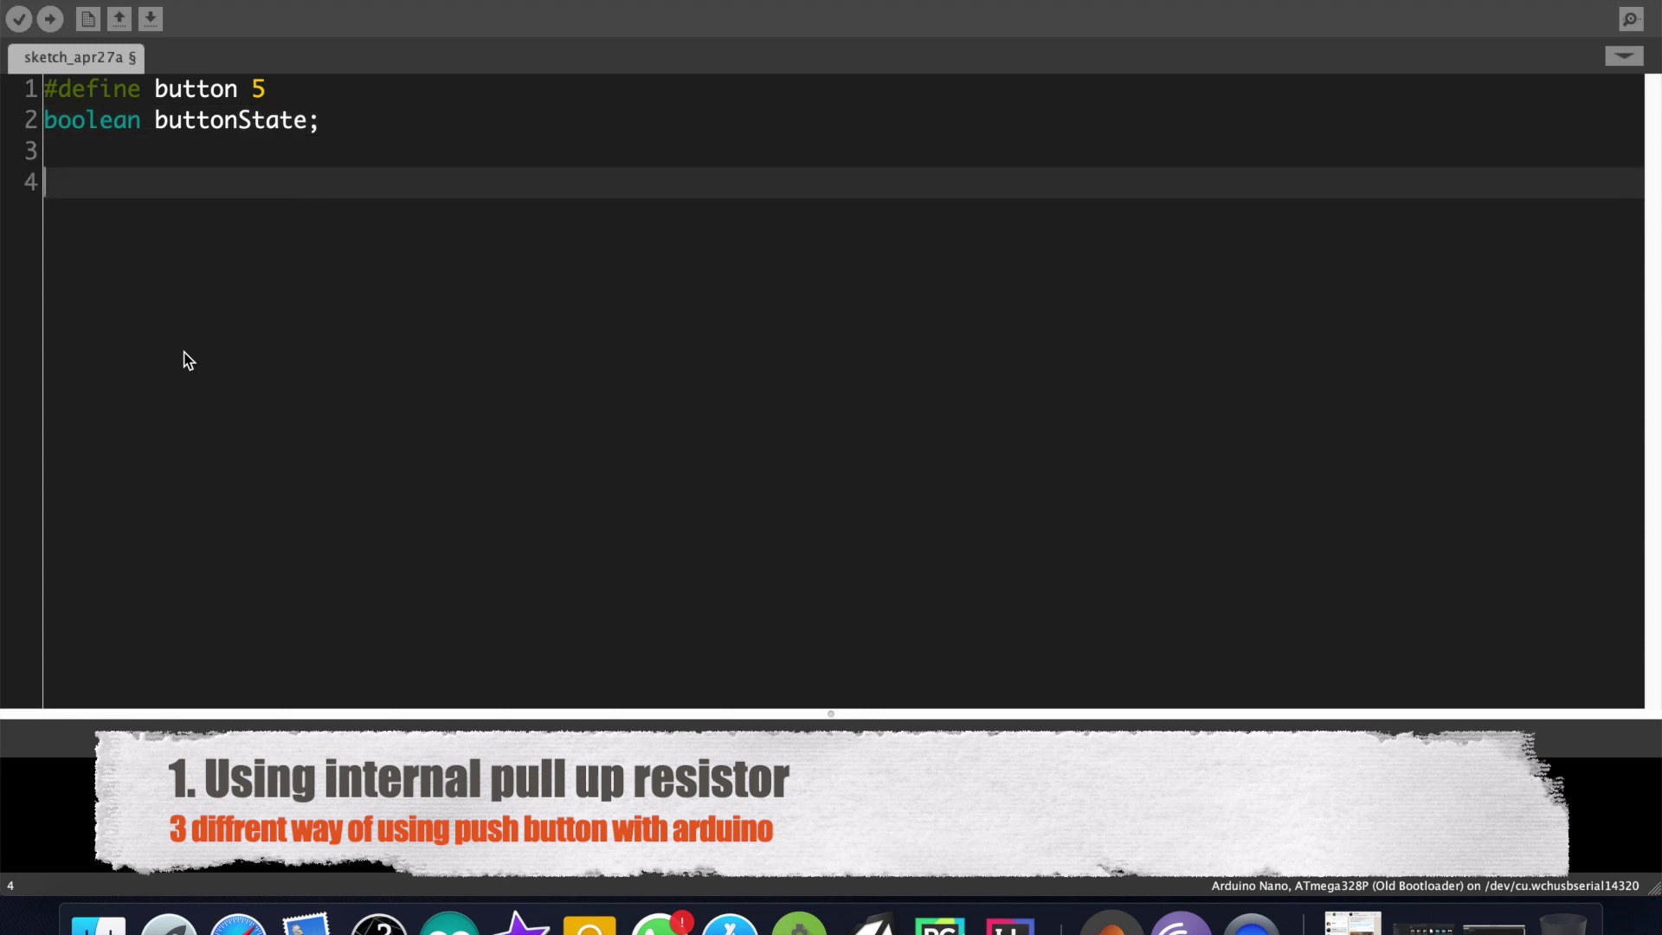
text(void setu)
text(p())
key(Return)
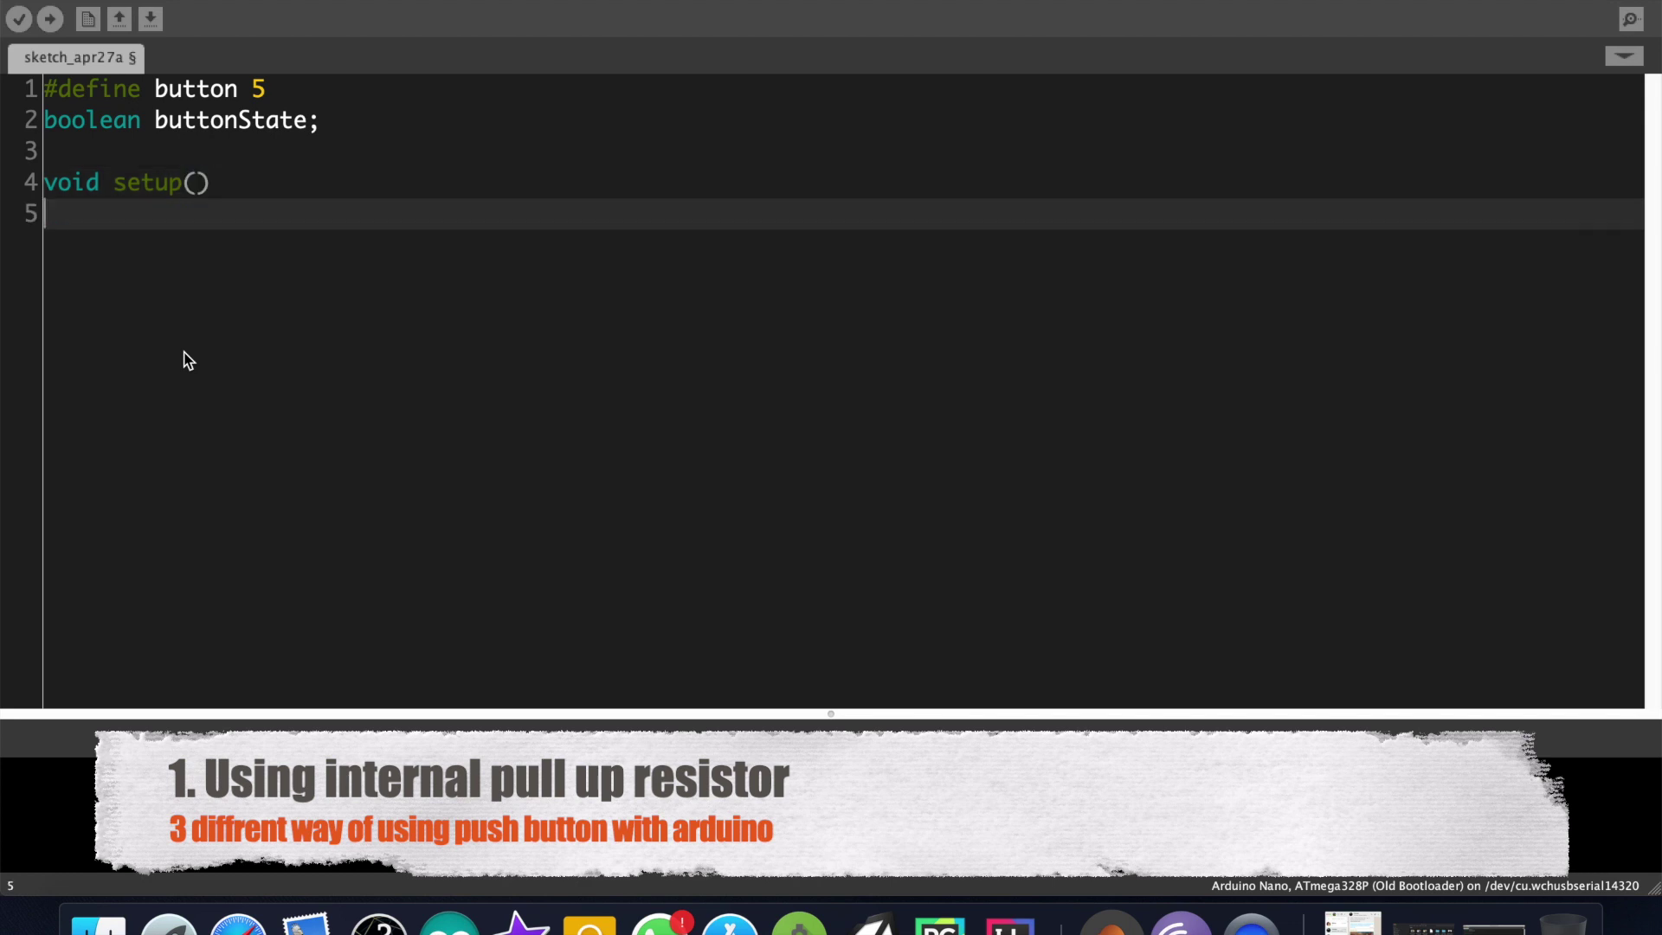
text({)
key(Return)
text(pinM)
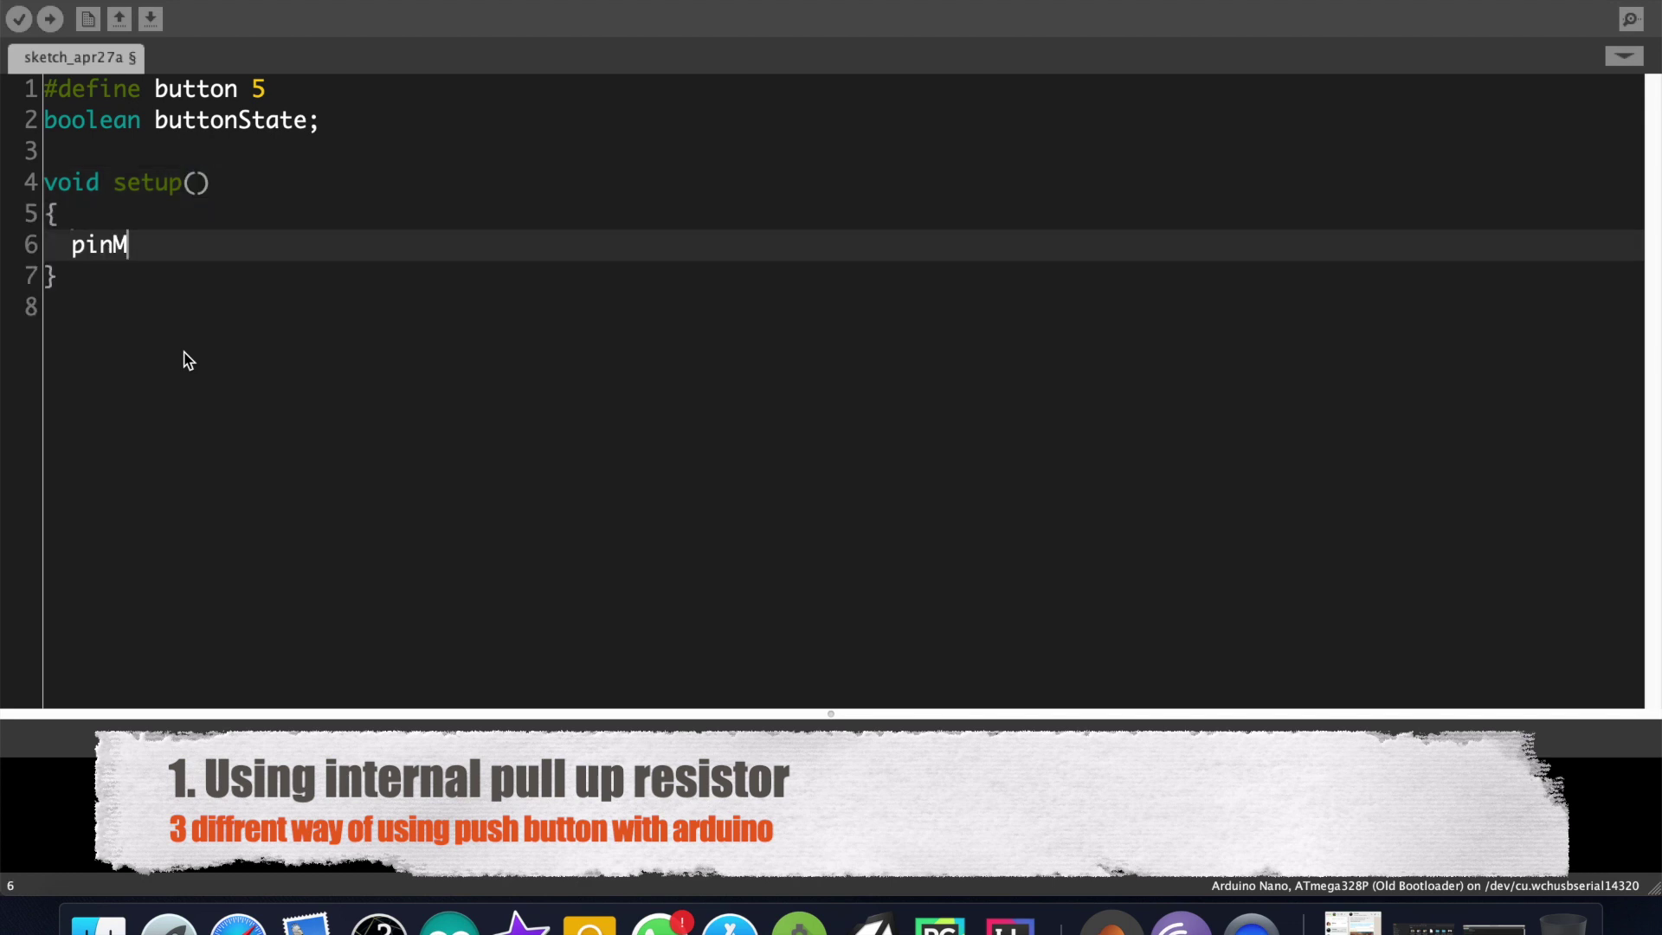
text(ode(button,IN)
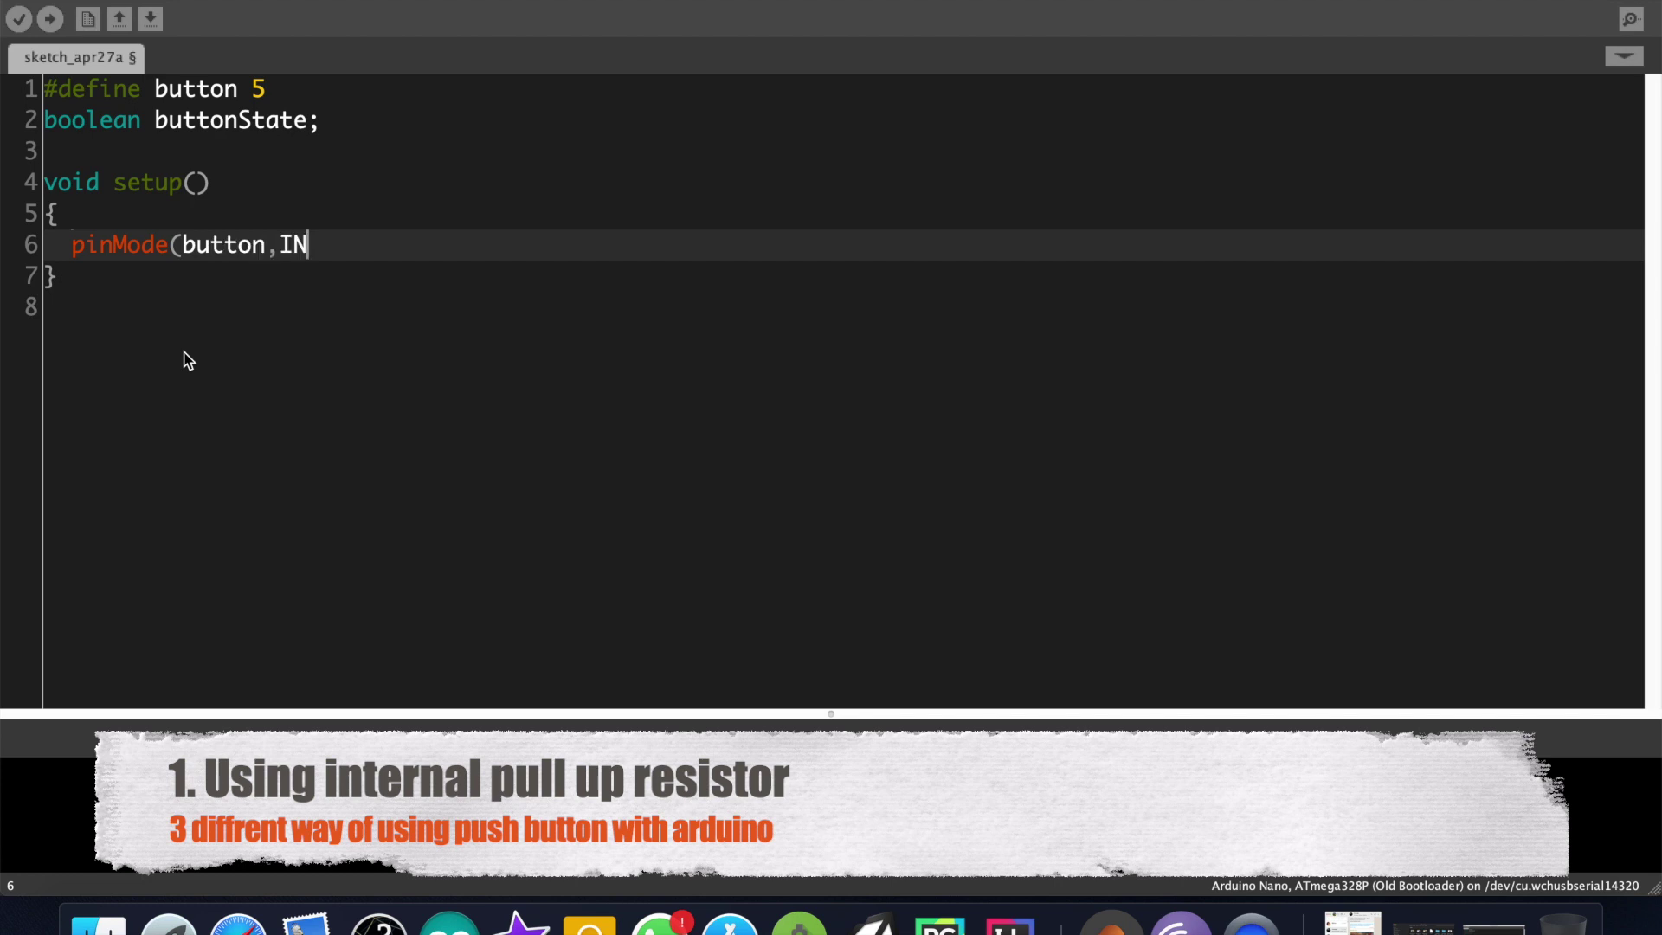
text(PUT_PULL)
text(UP);)
key(Return)
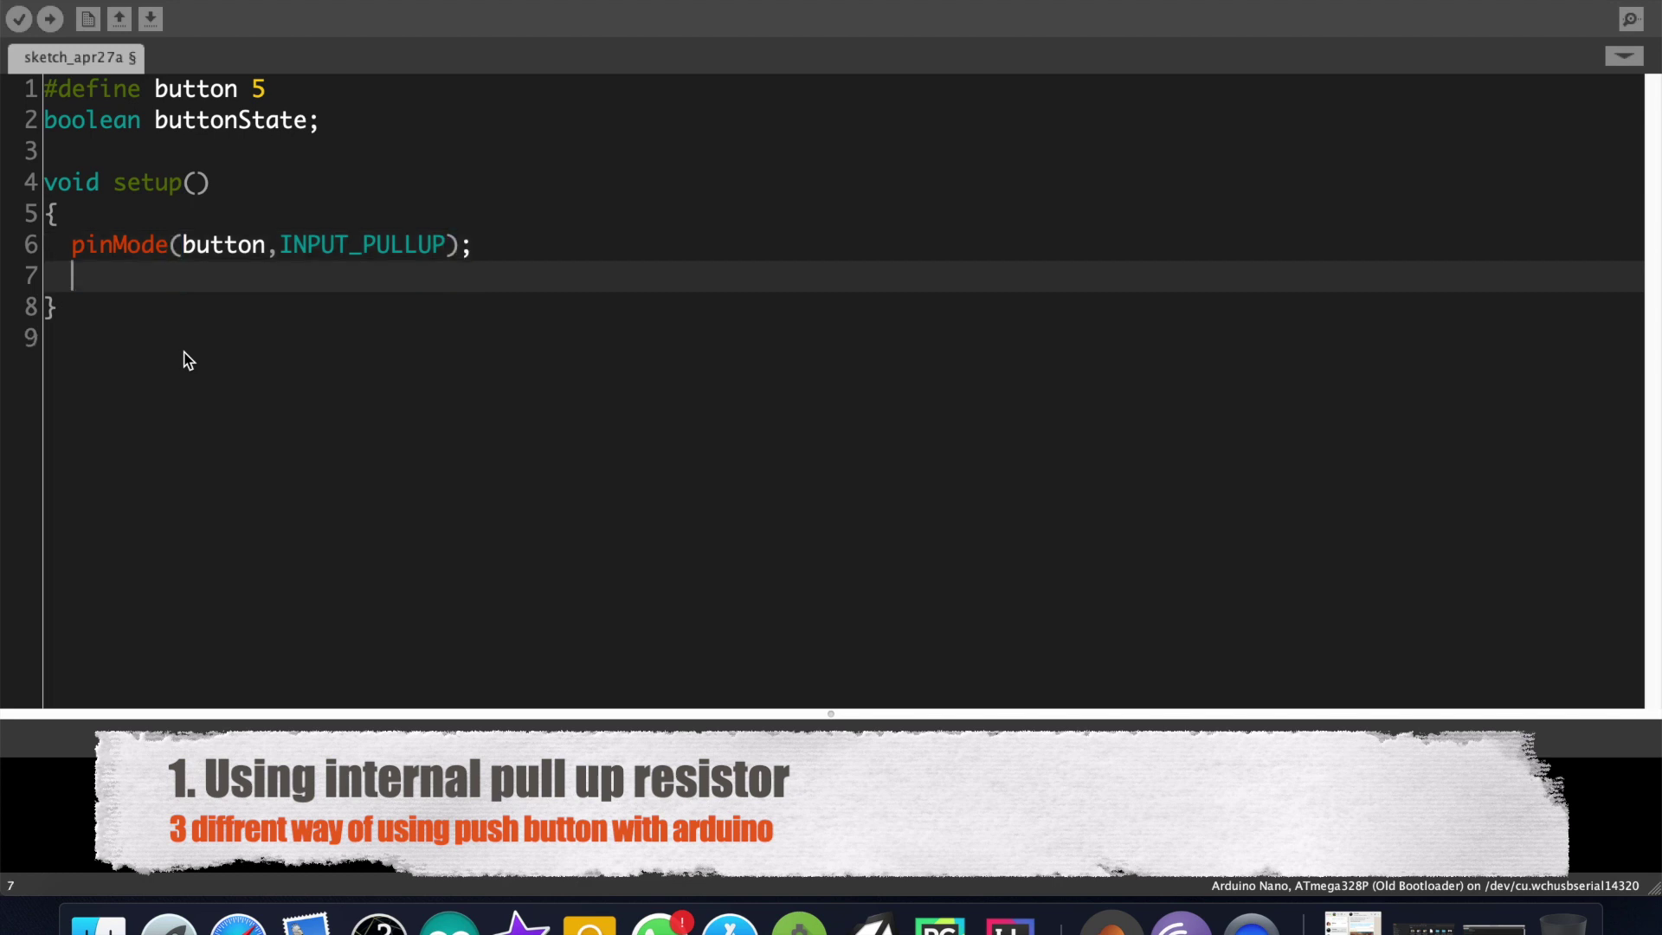
key(Down)
key(Down)
key(Return)
key(Return)
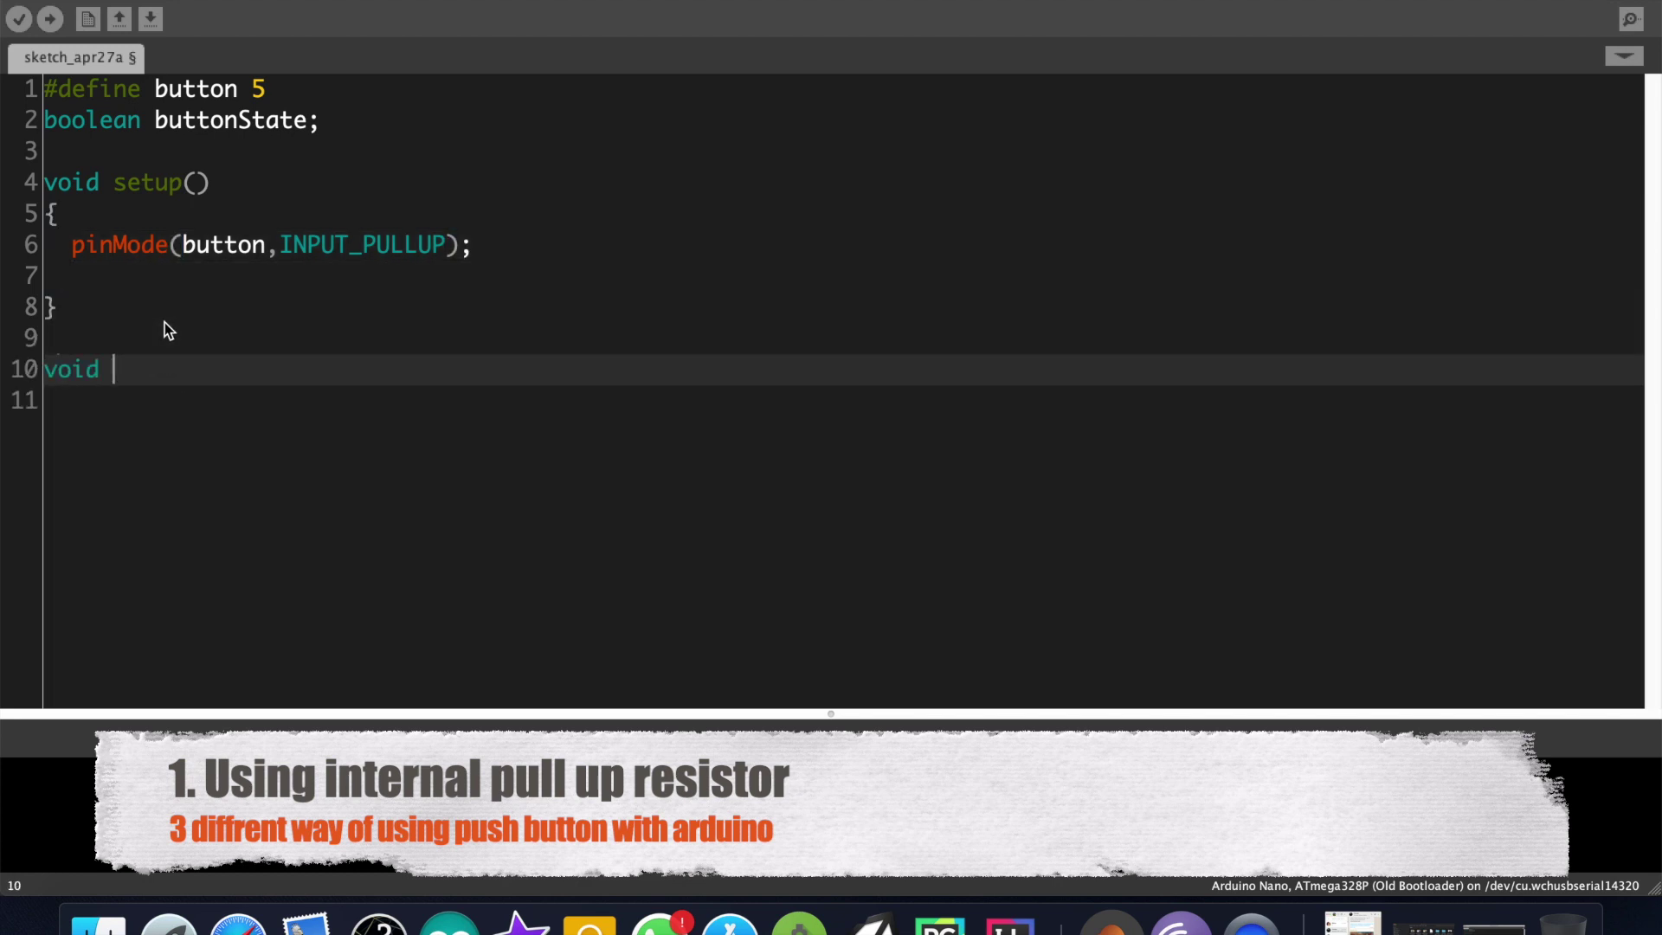
text())
- Write loop() reading the button into buttonState, fixing a typo in buttonState
key(Return)
text({)
key(Return)
text(buttonState = digitalRe)
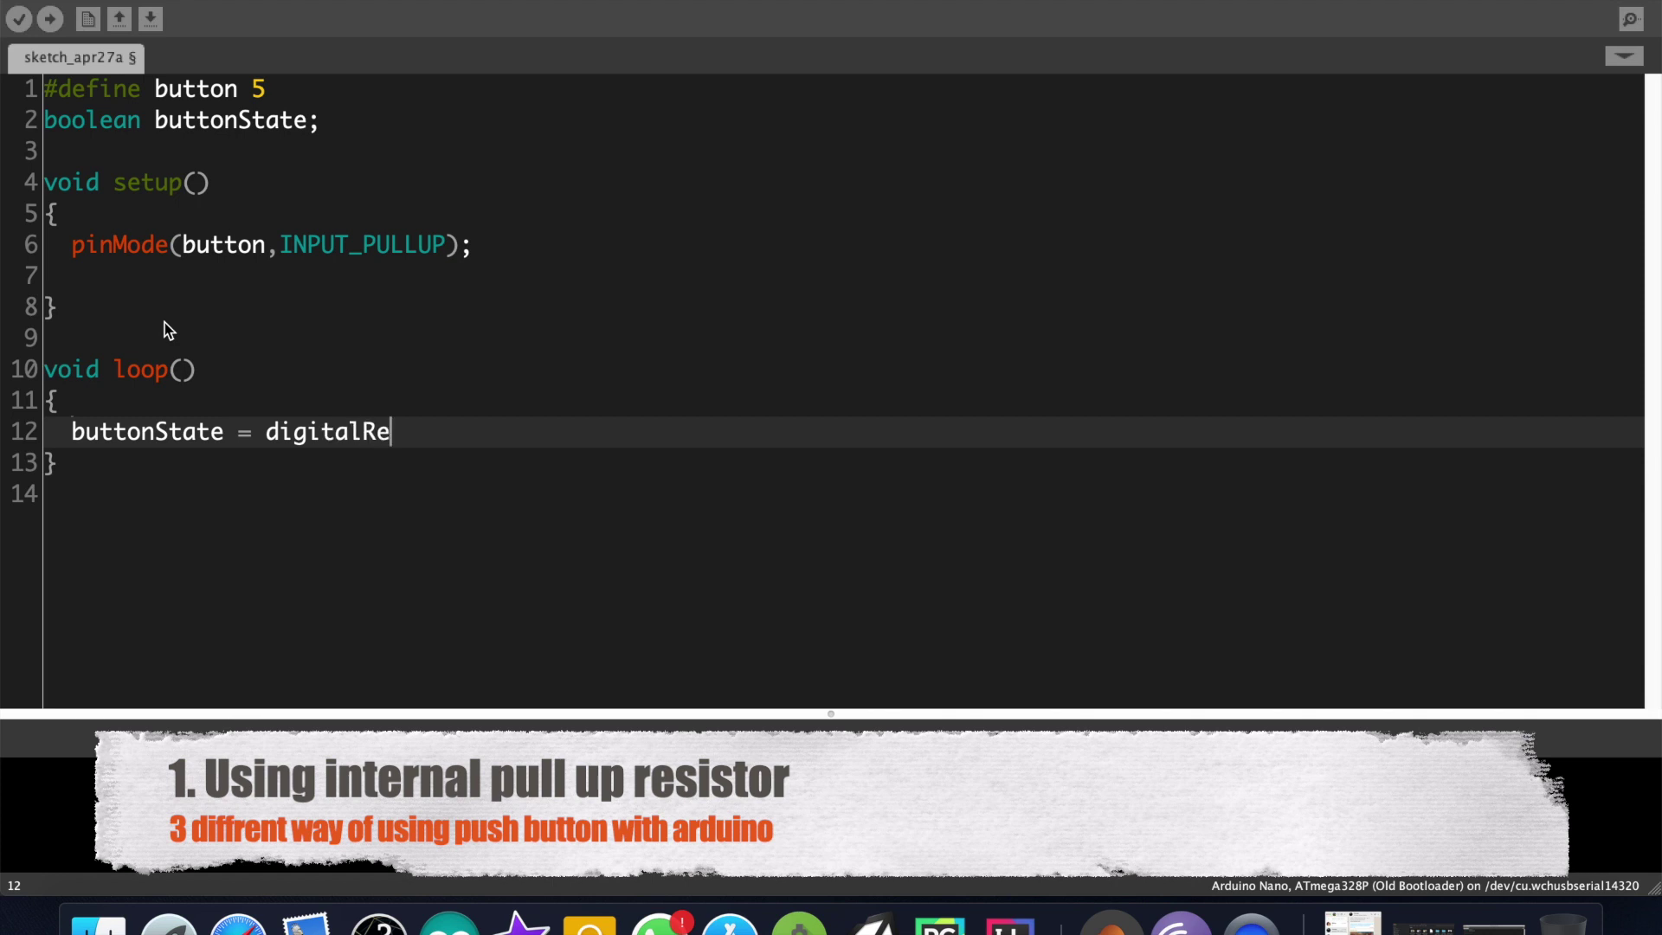
text(ad(butto)
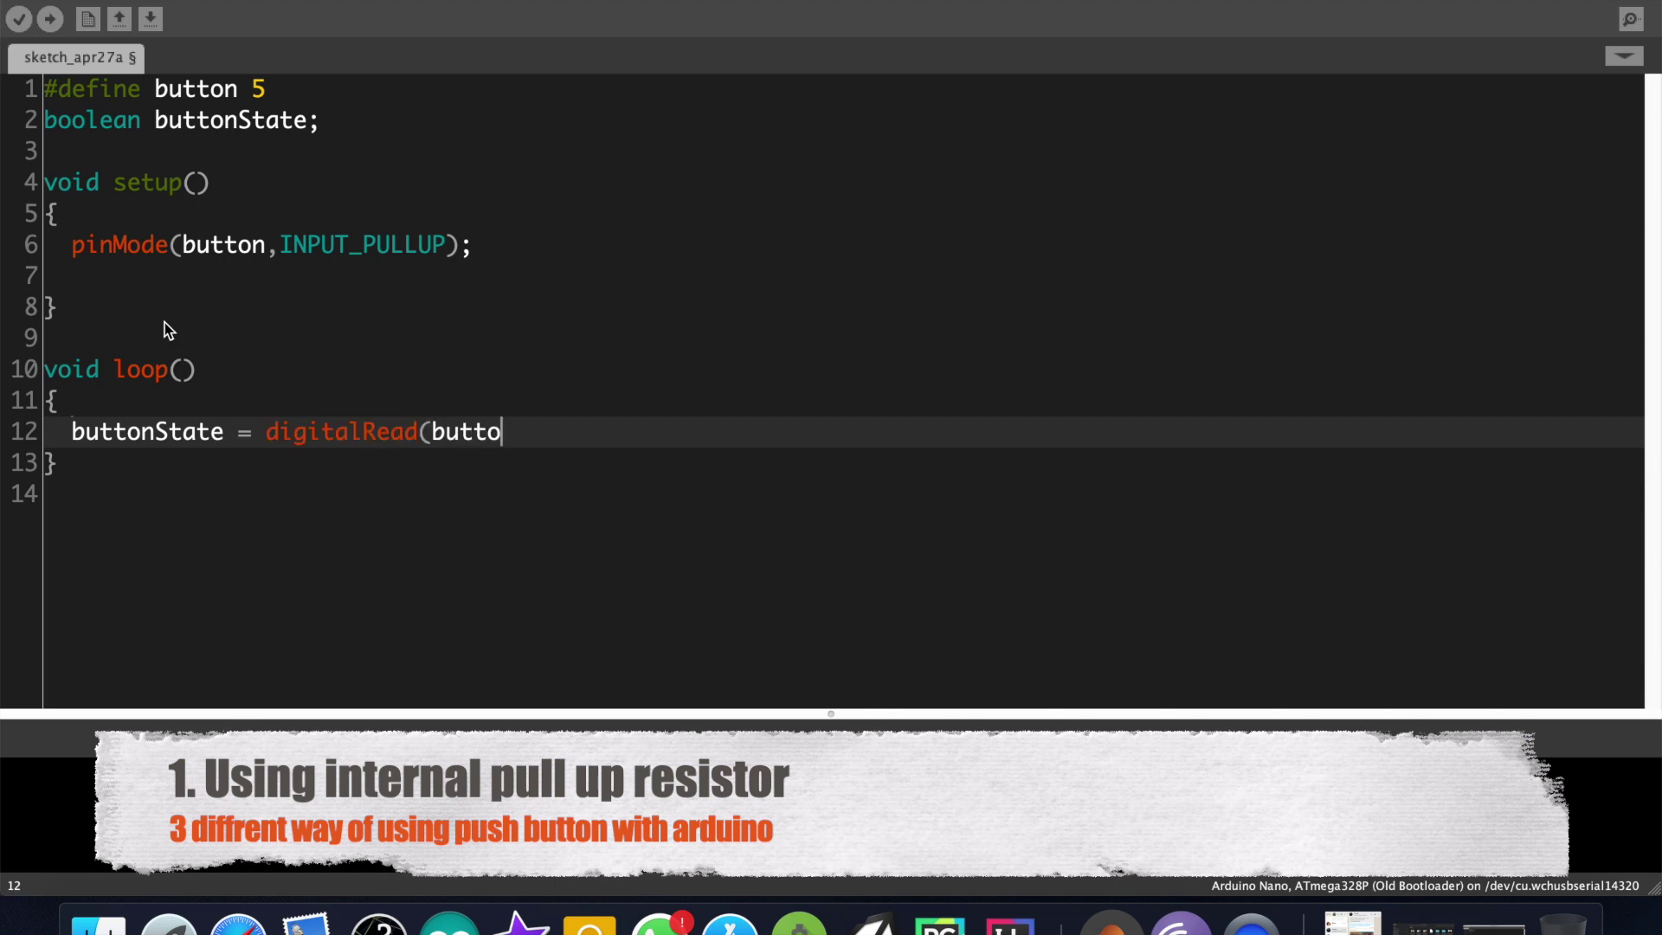
text(n);)
key(Return)
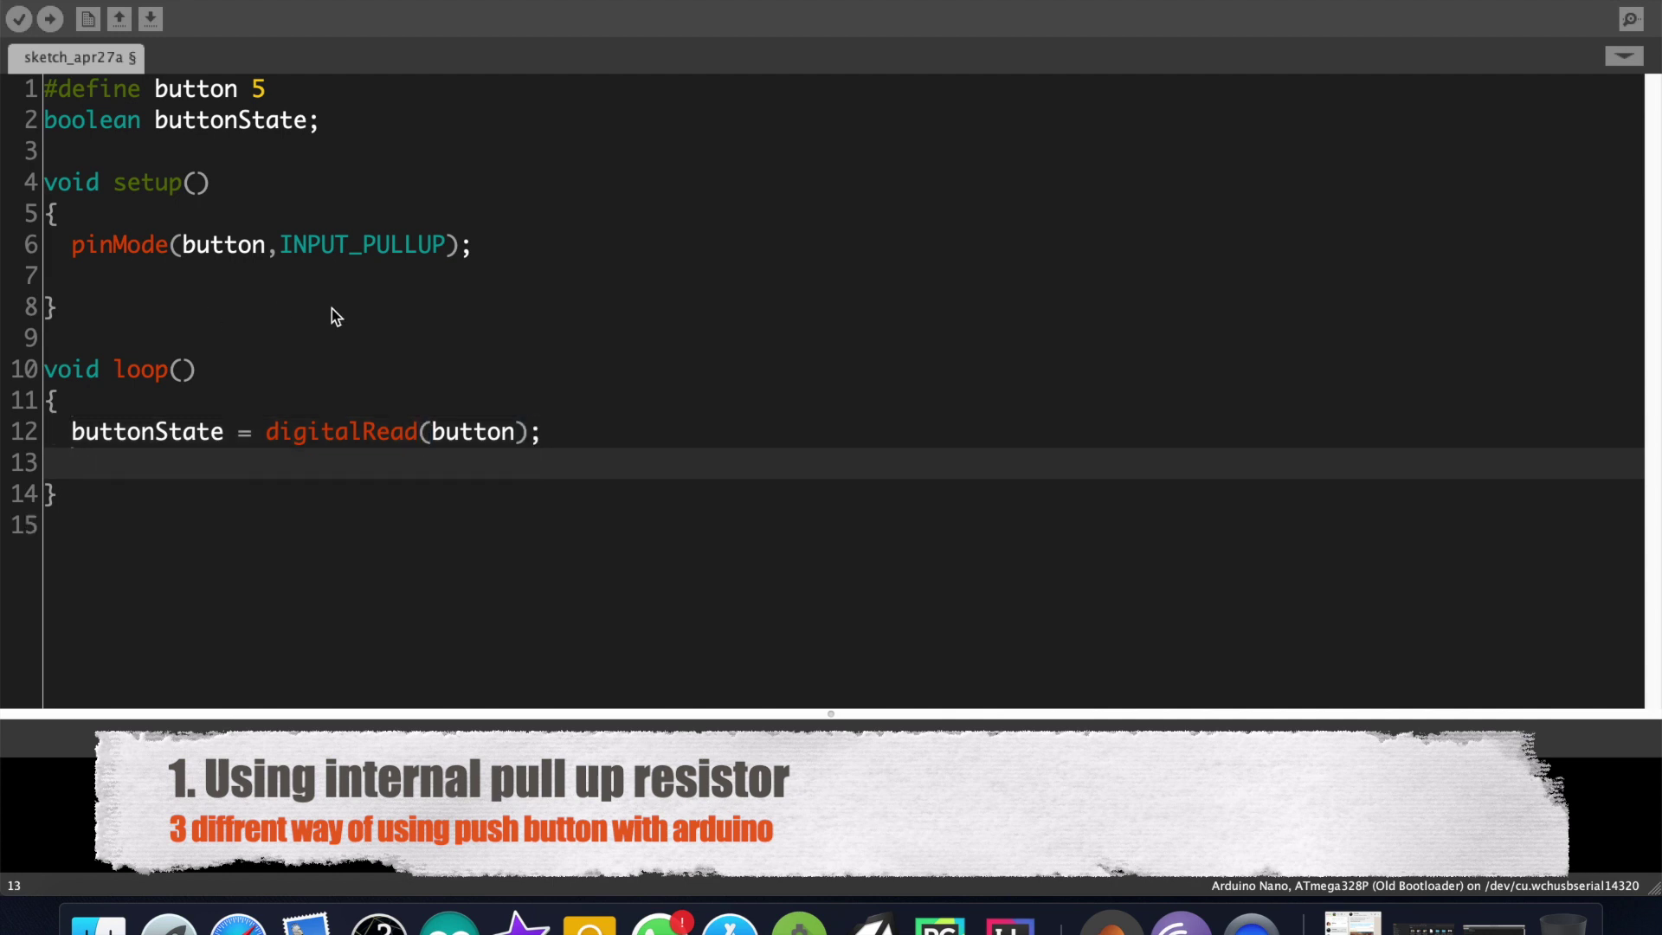
text(Serial)
text(.println()
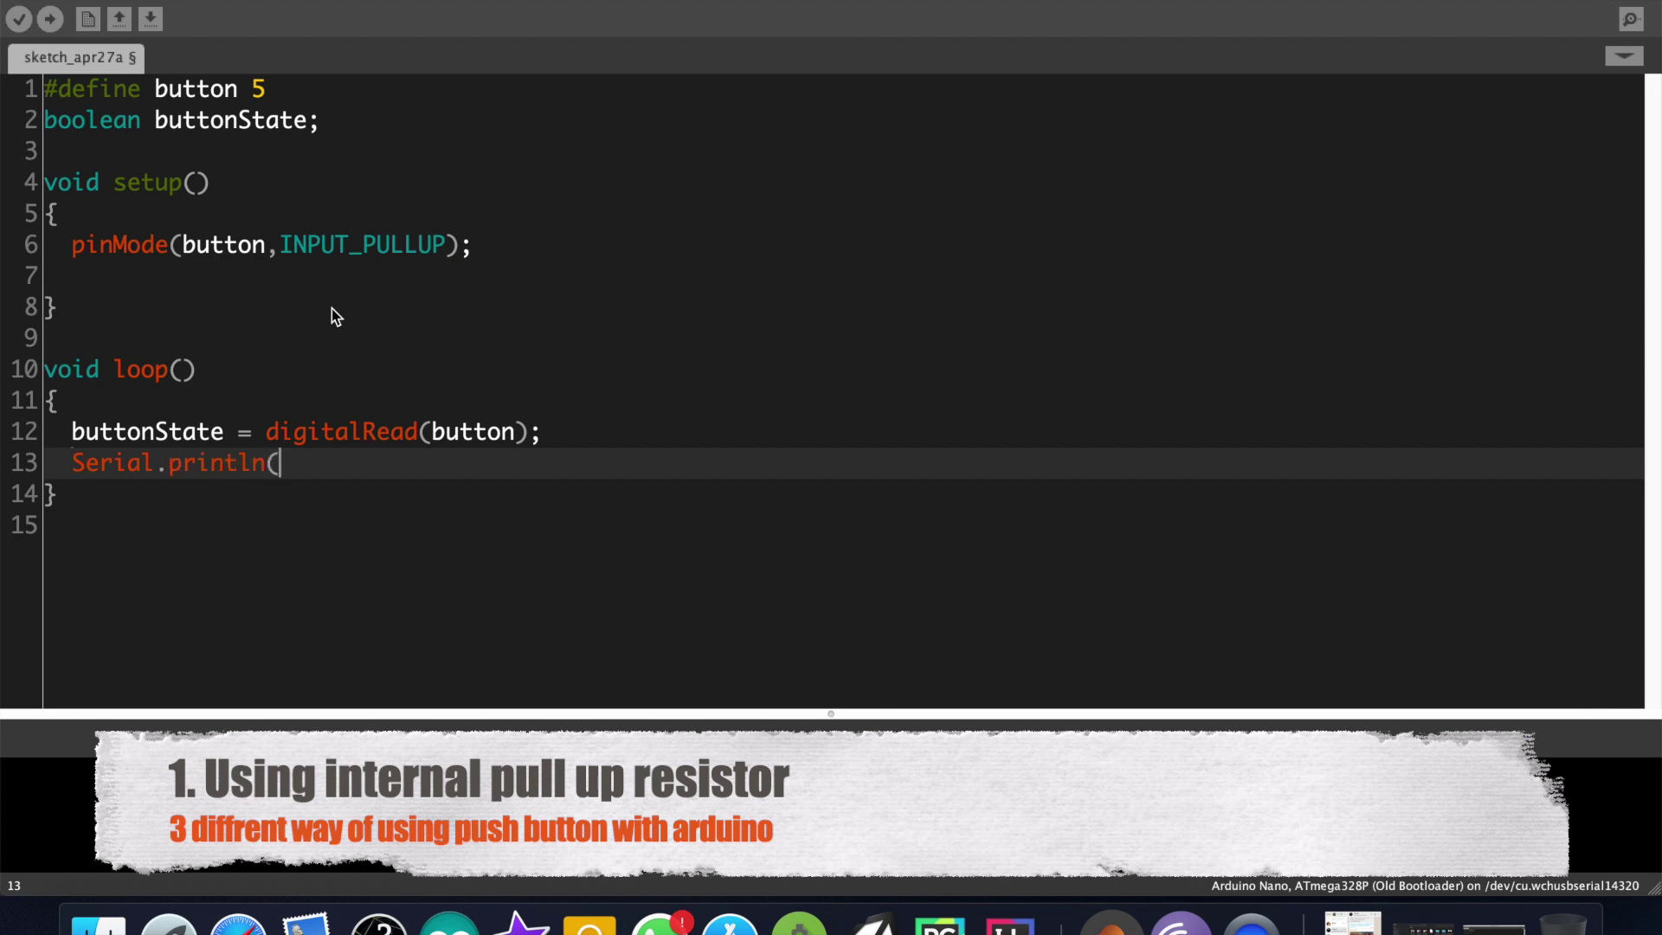
text(button)
text(S)
key(BackSpace)
text(S)
text(tate);)
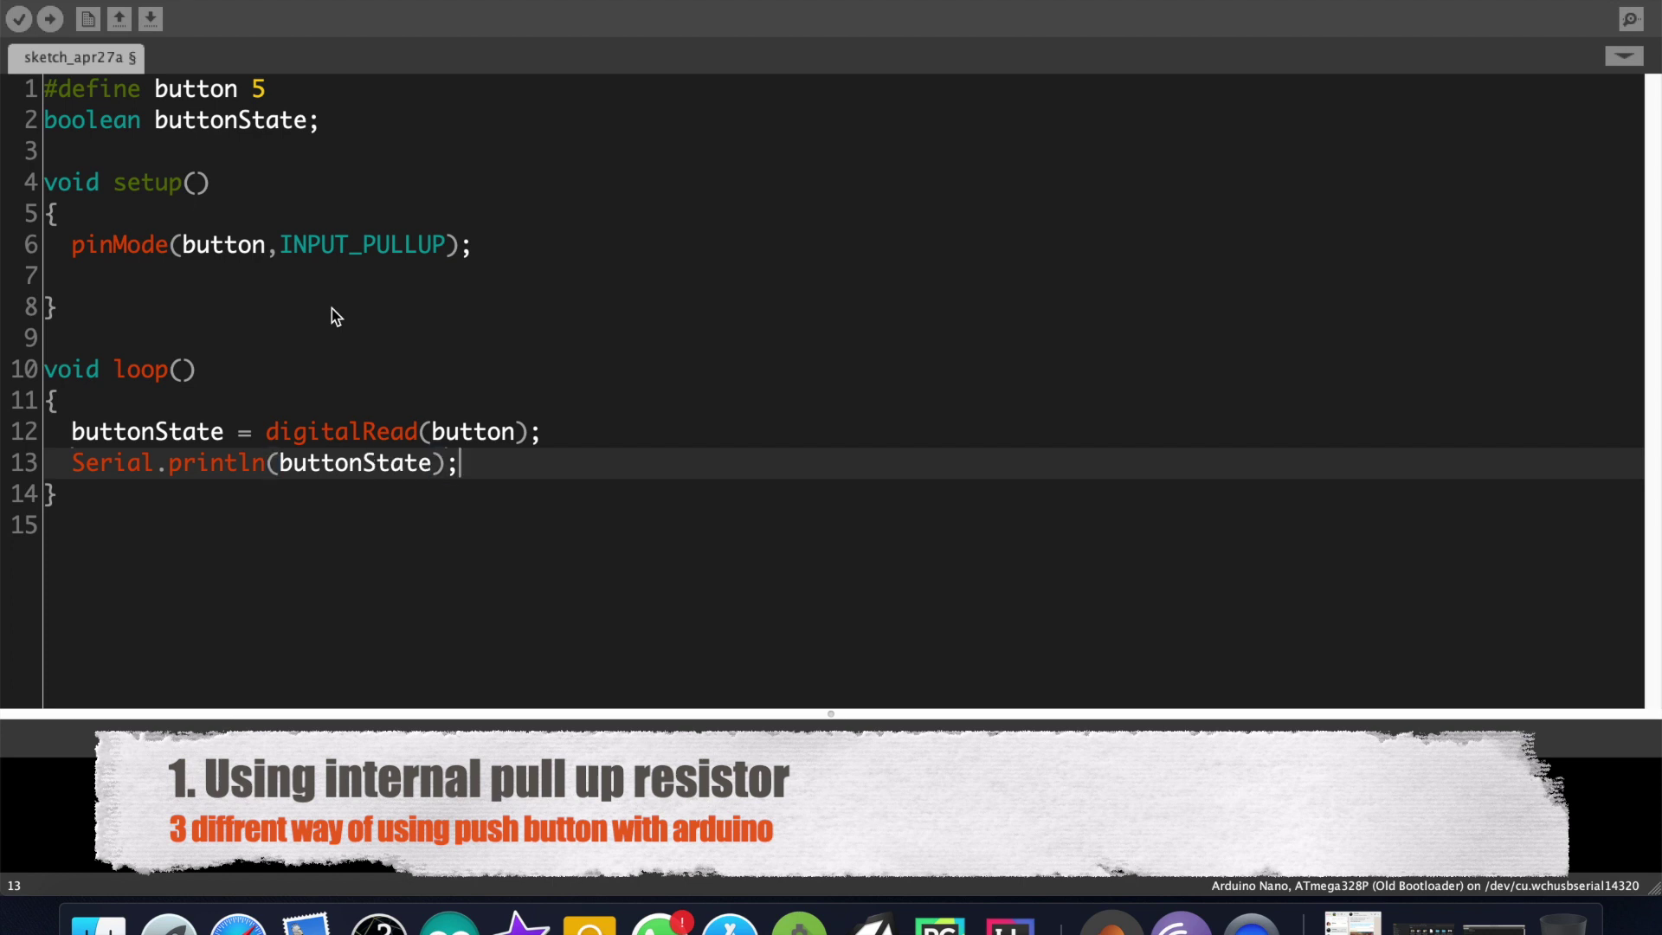
- Copy a line of code and add a new line after pinMode in setup()
drag(75, 468, 486, 463)
key(super+c)
click(536, 244)
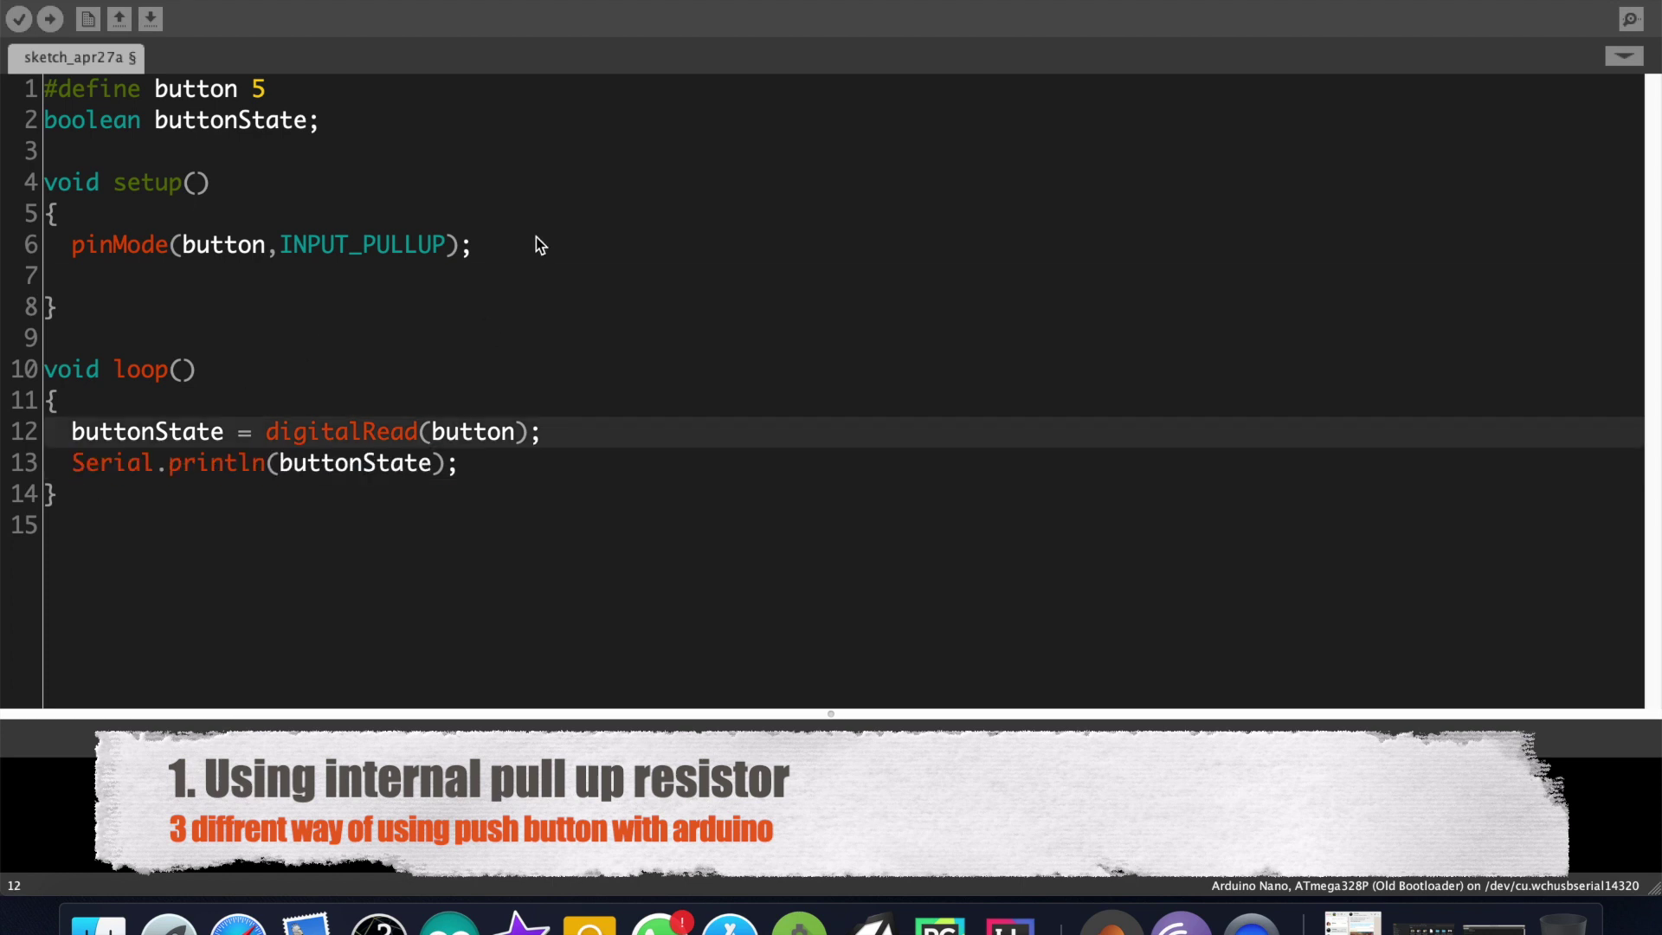
key(Return)
text(Serial)
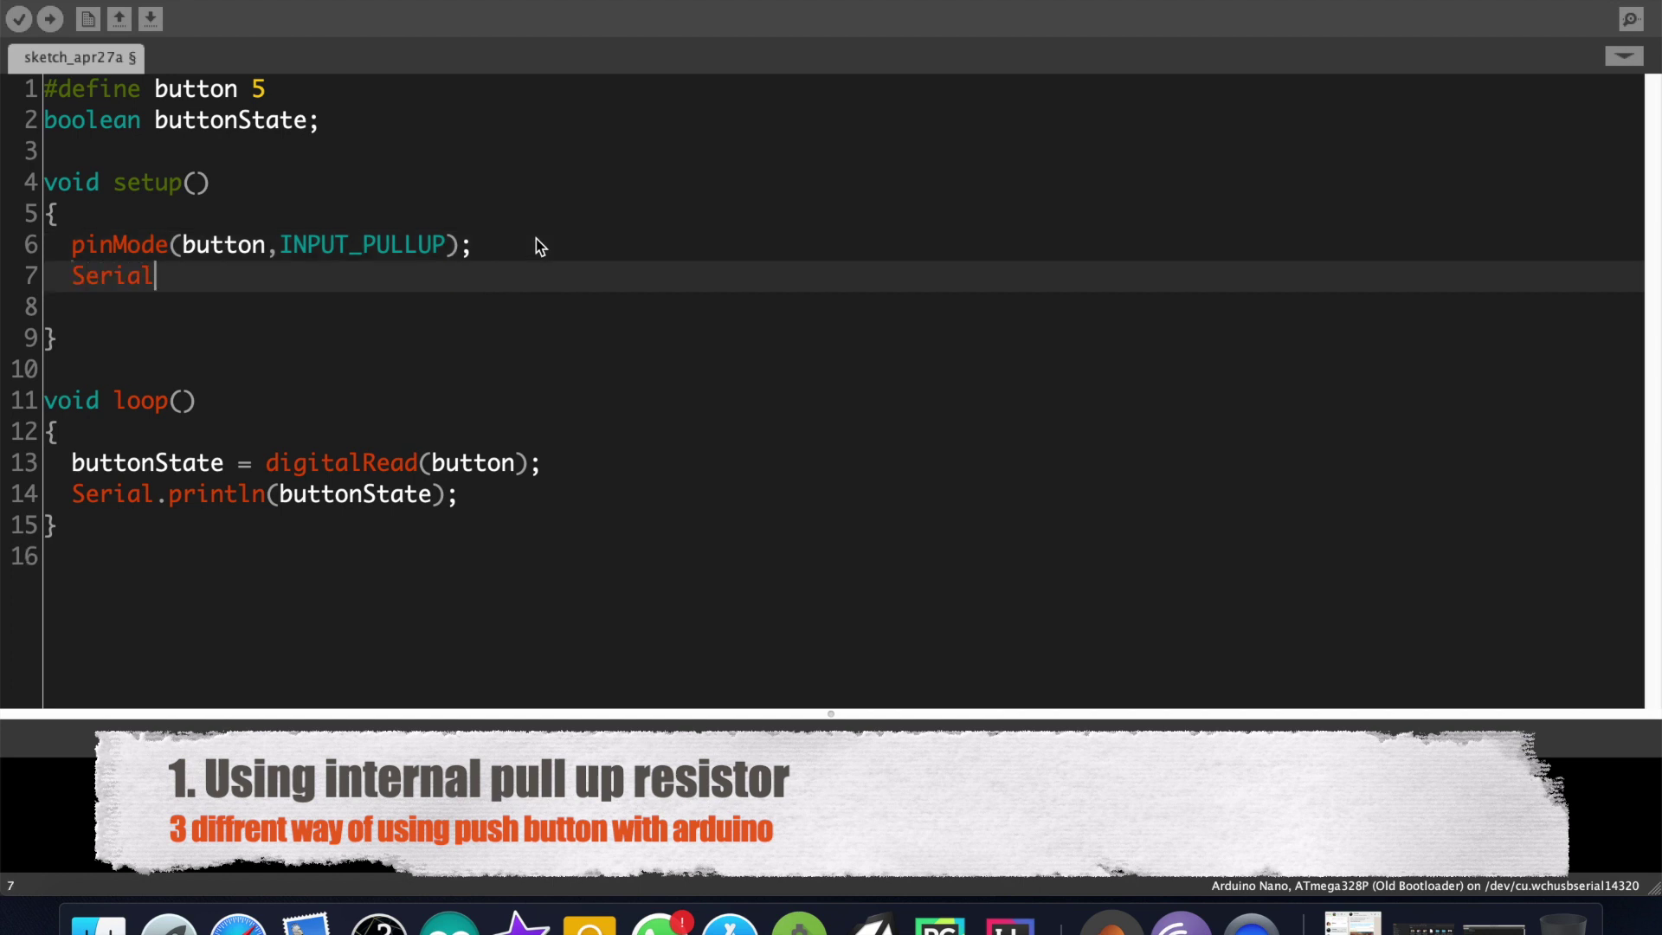
text(.begin(9)
text(600);)
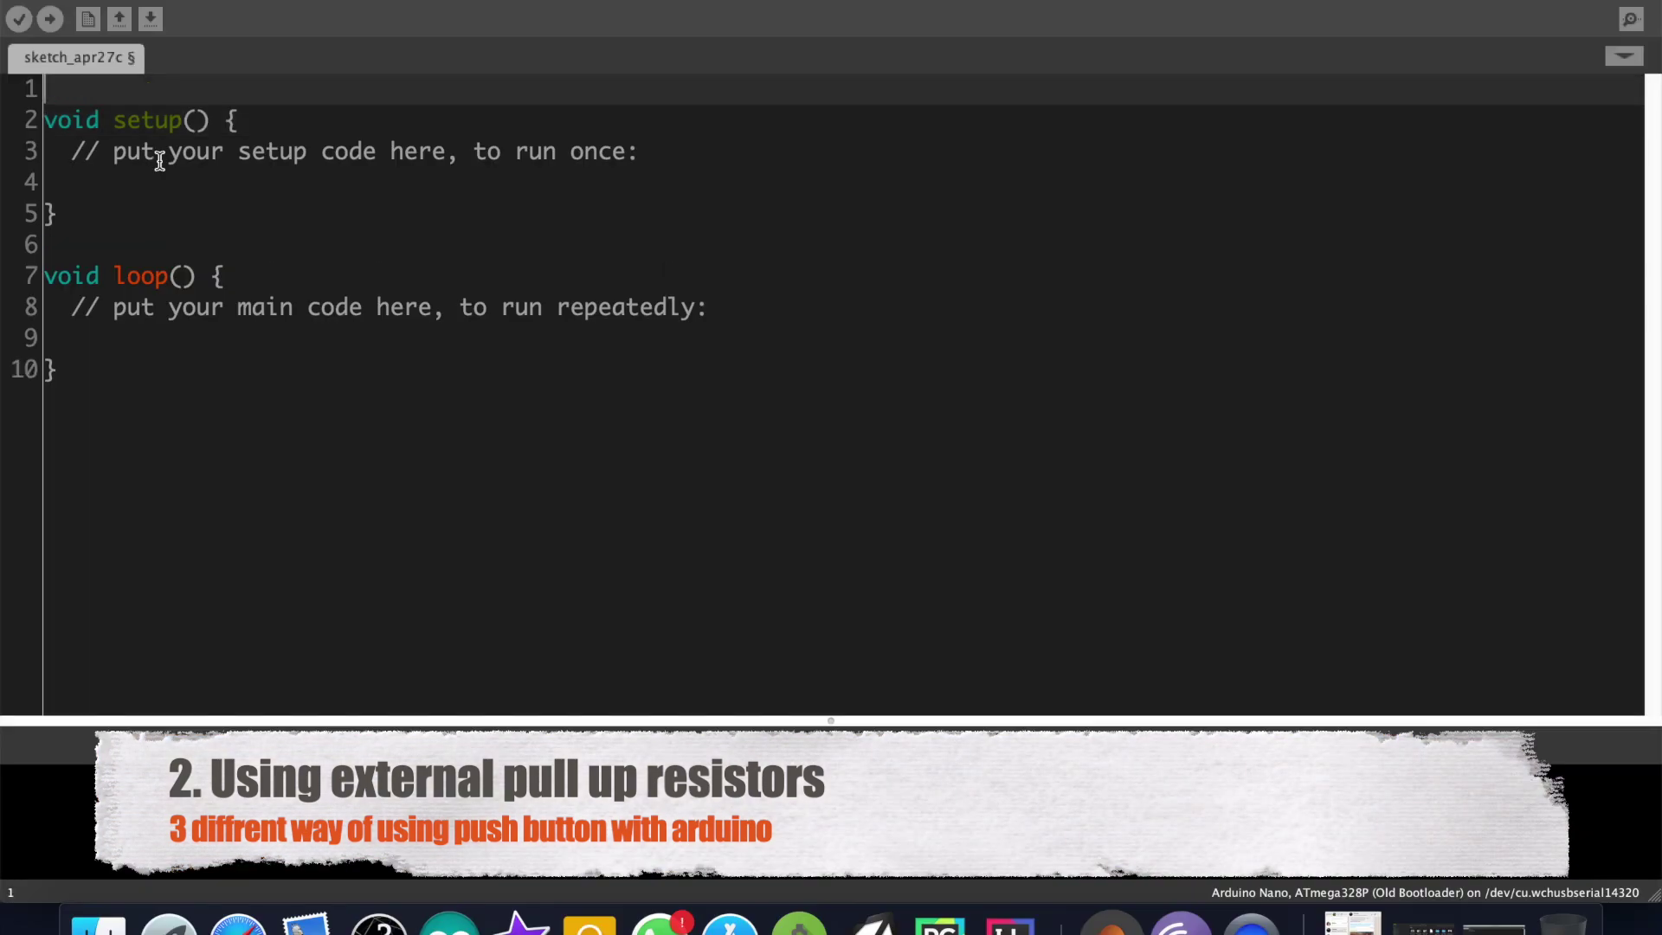
text(define button 5)
- Add the declarations and replace the setup comment with pinMode(button, INPUT)
key(Return)
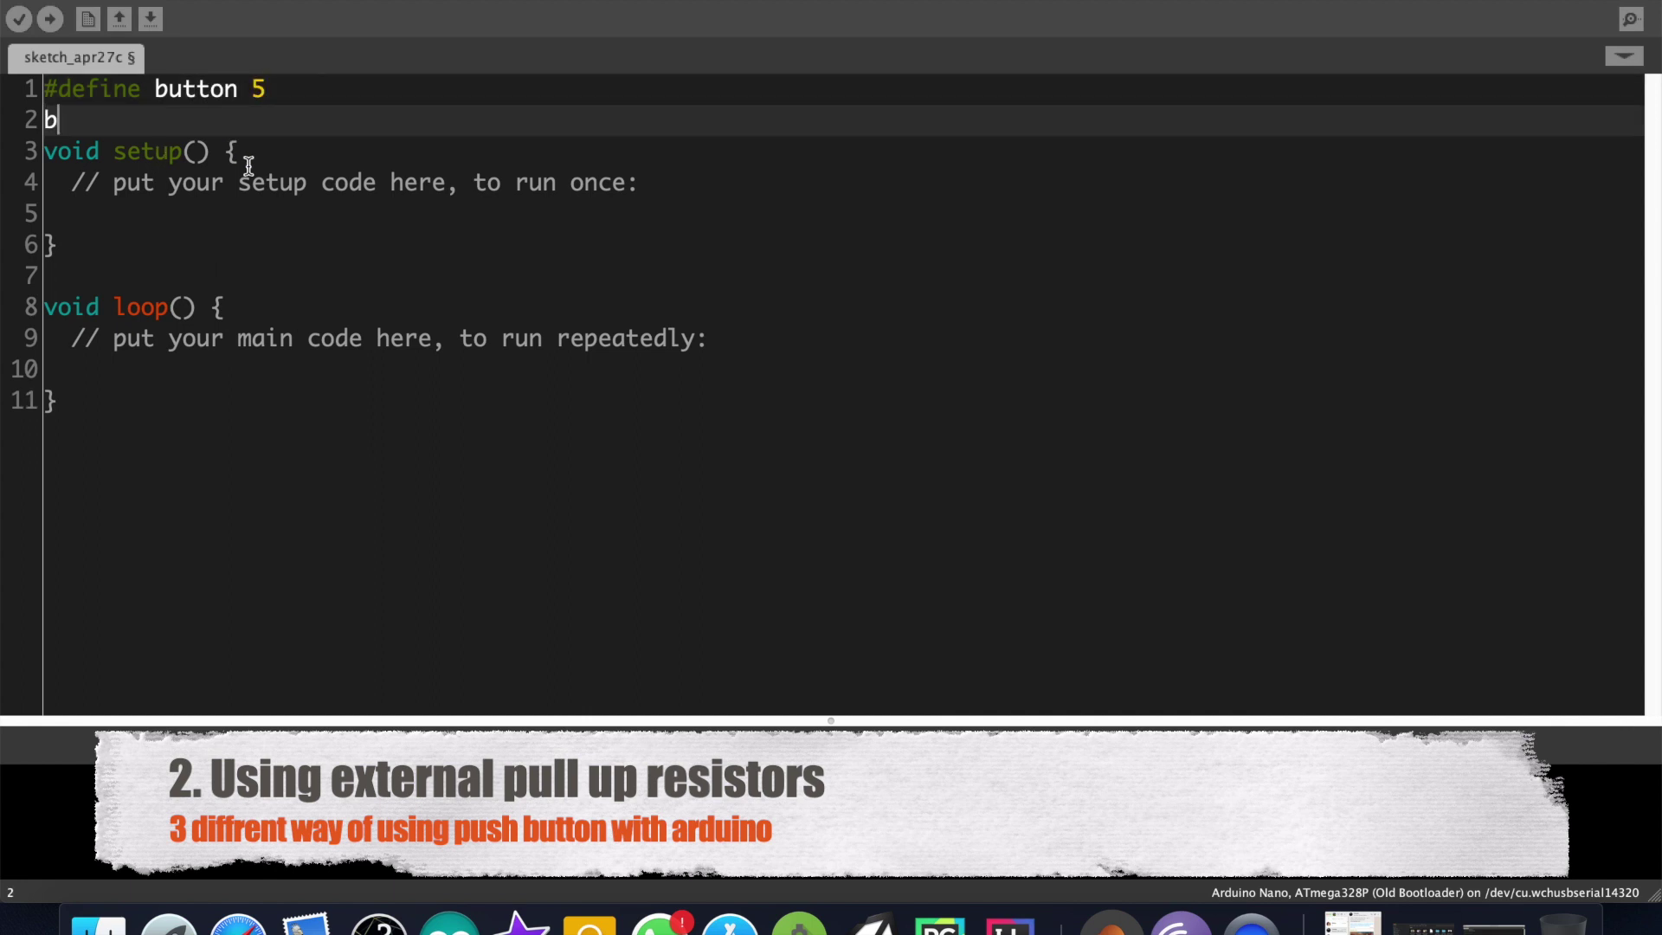
text(oolean buttonState;)
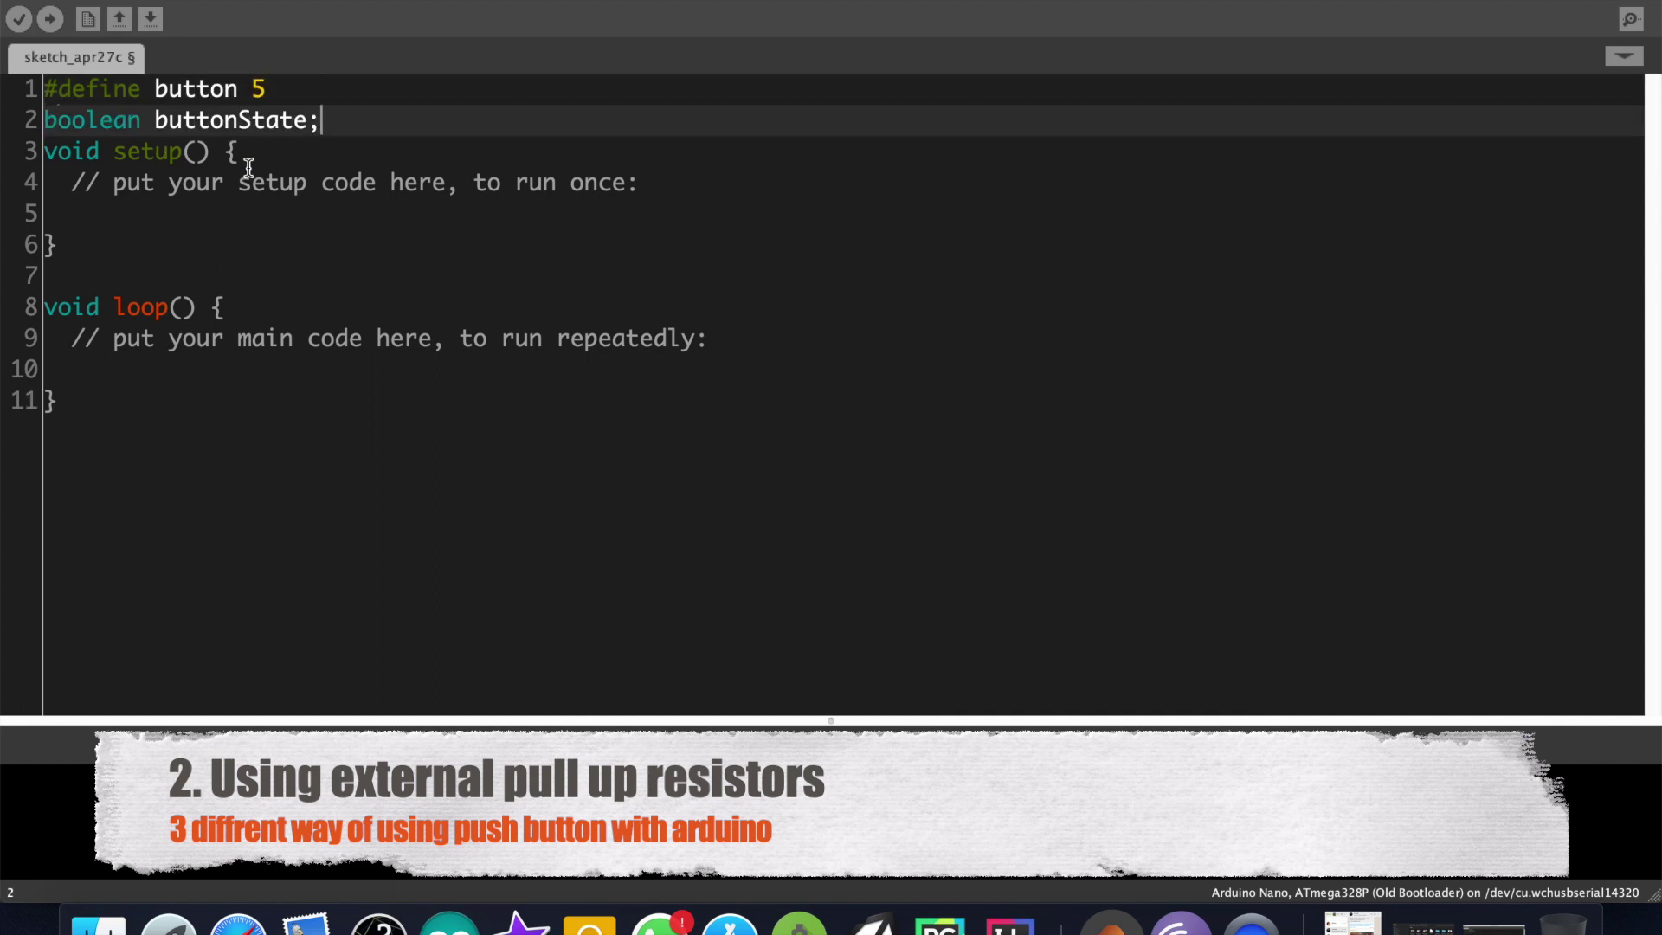
key(Return)
triple_click(72, 214)
key(Return)
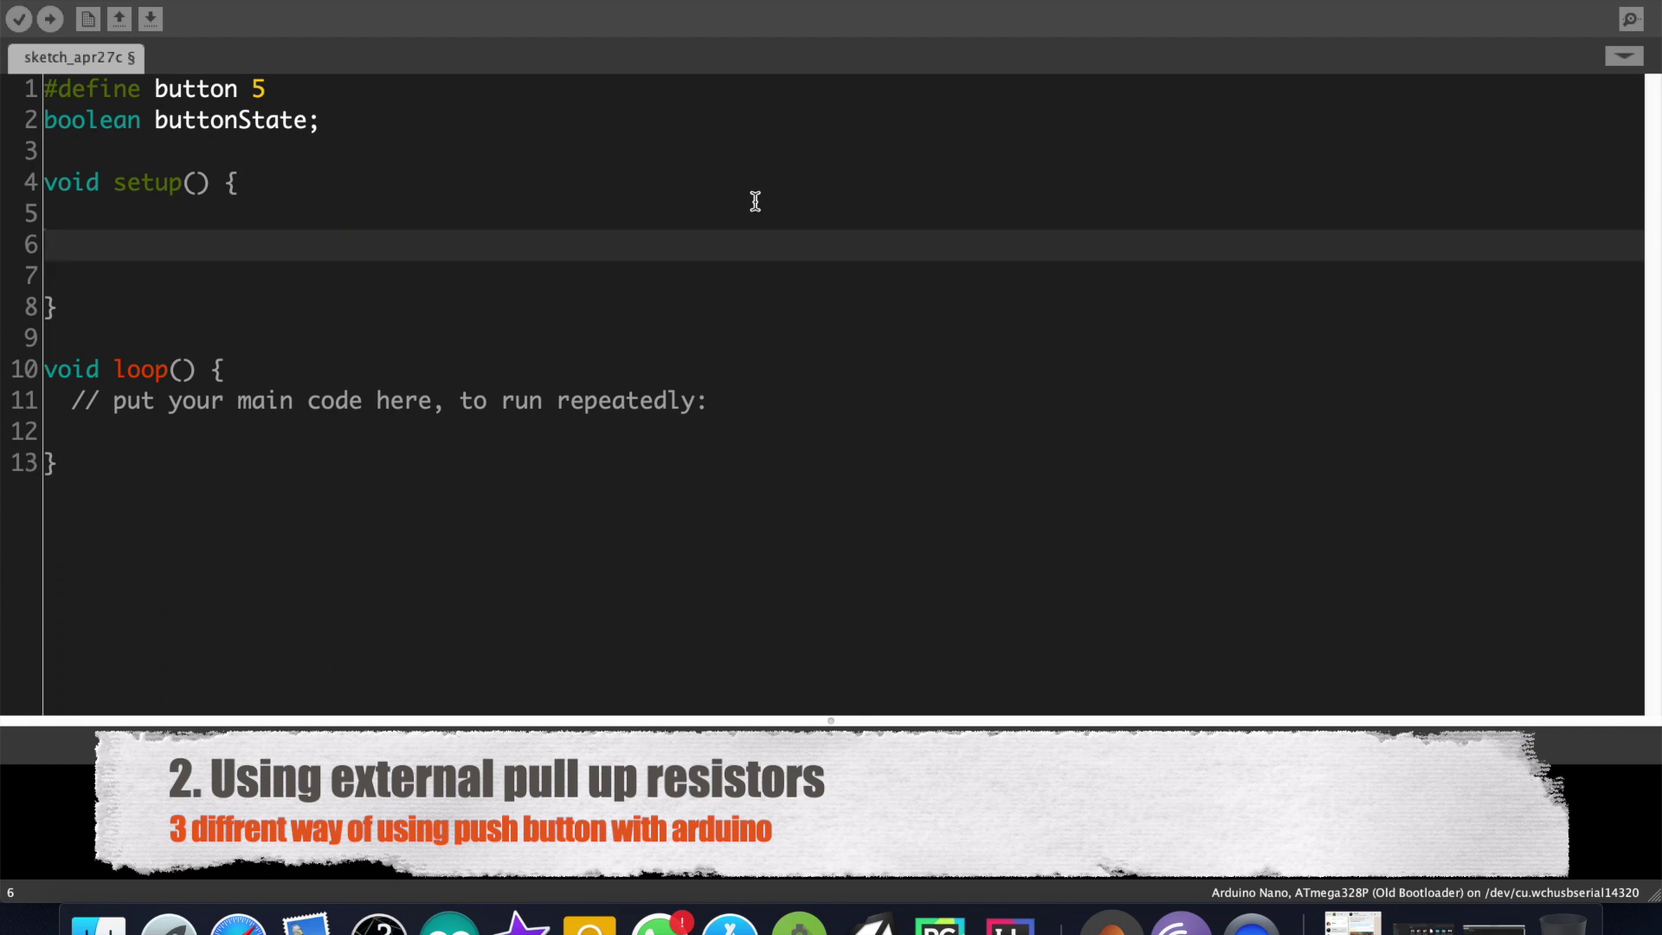
text(pinMode(button,)
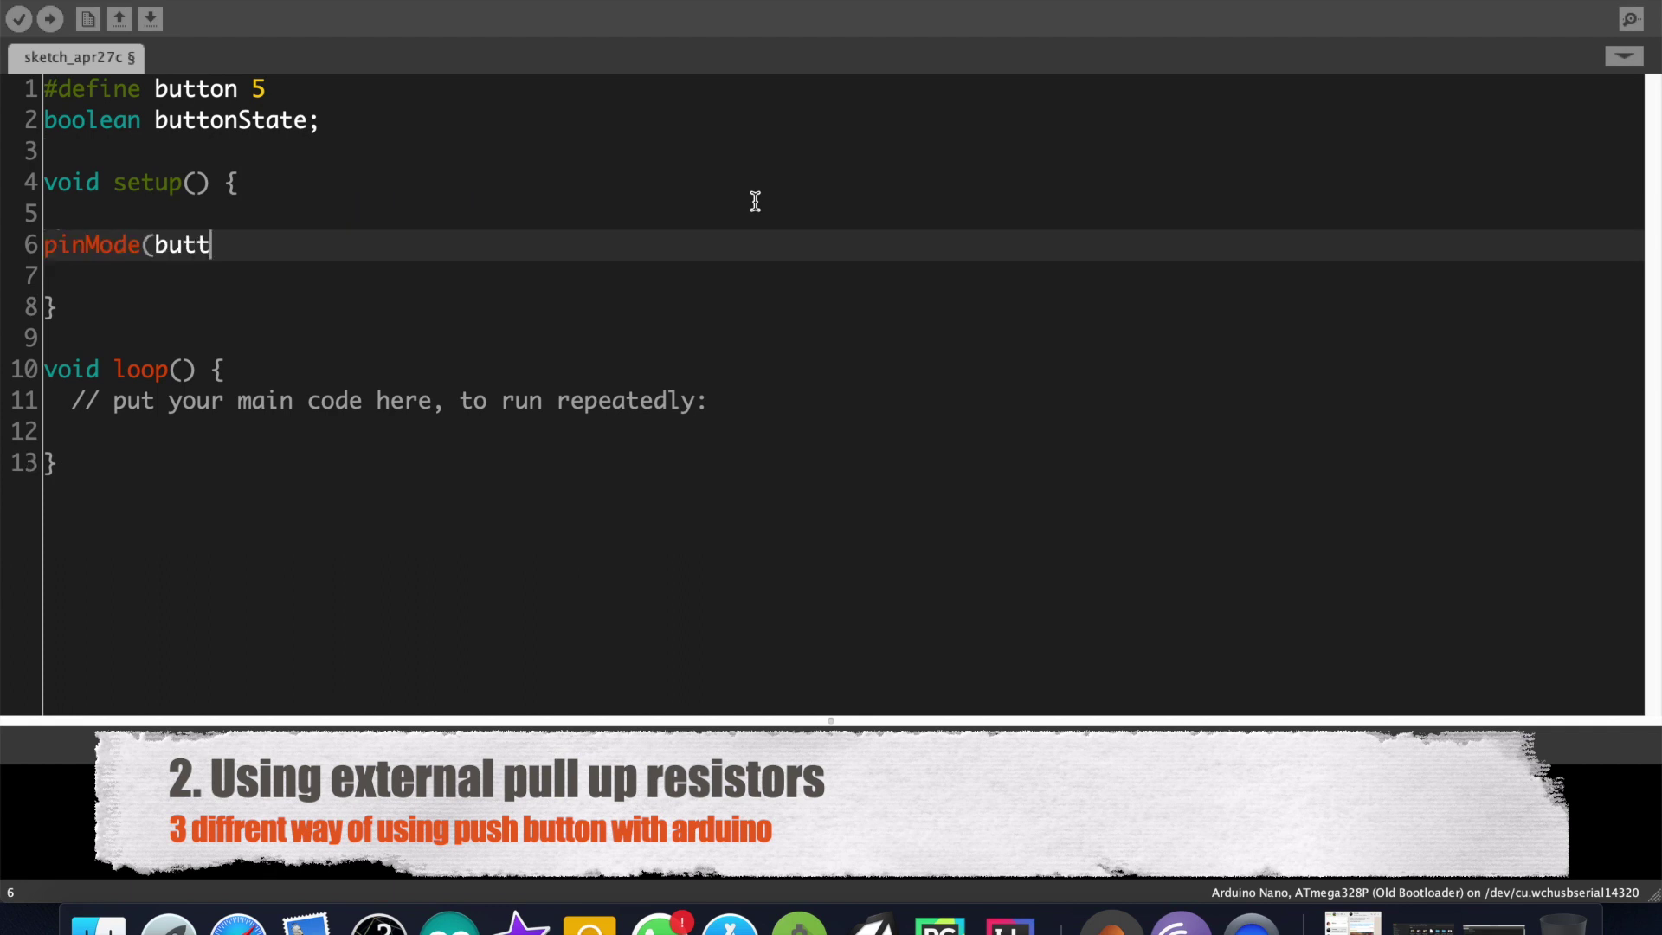
text(INPUT);)
key(Return)
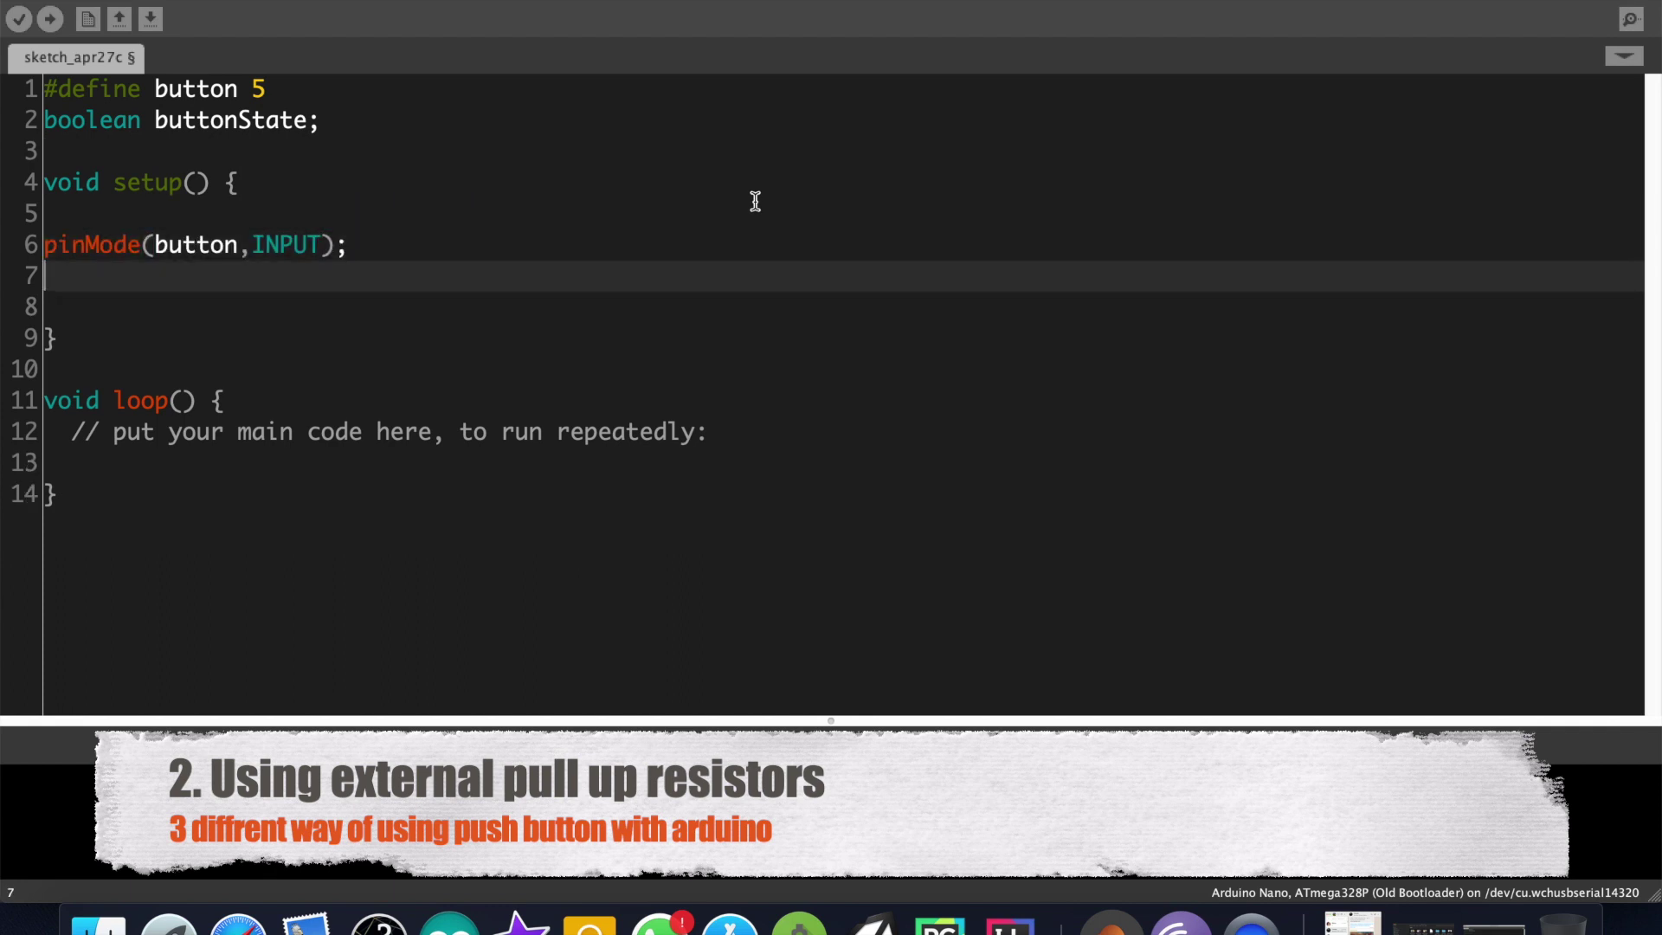
text(Serial.begin(9600)
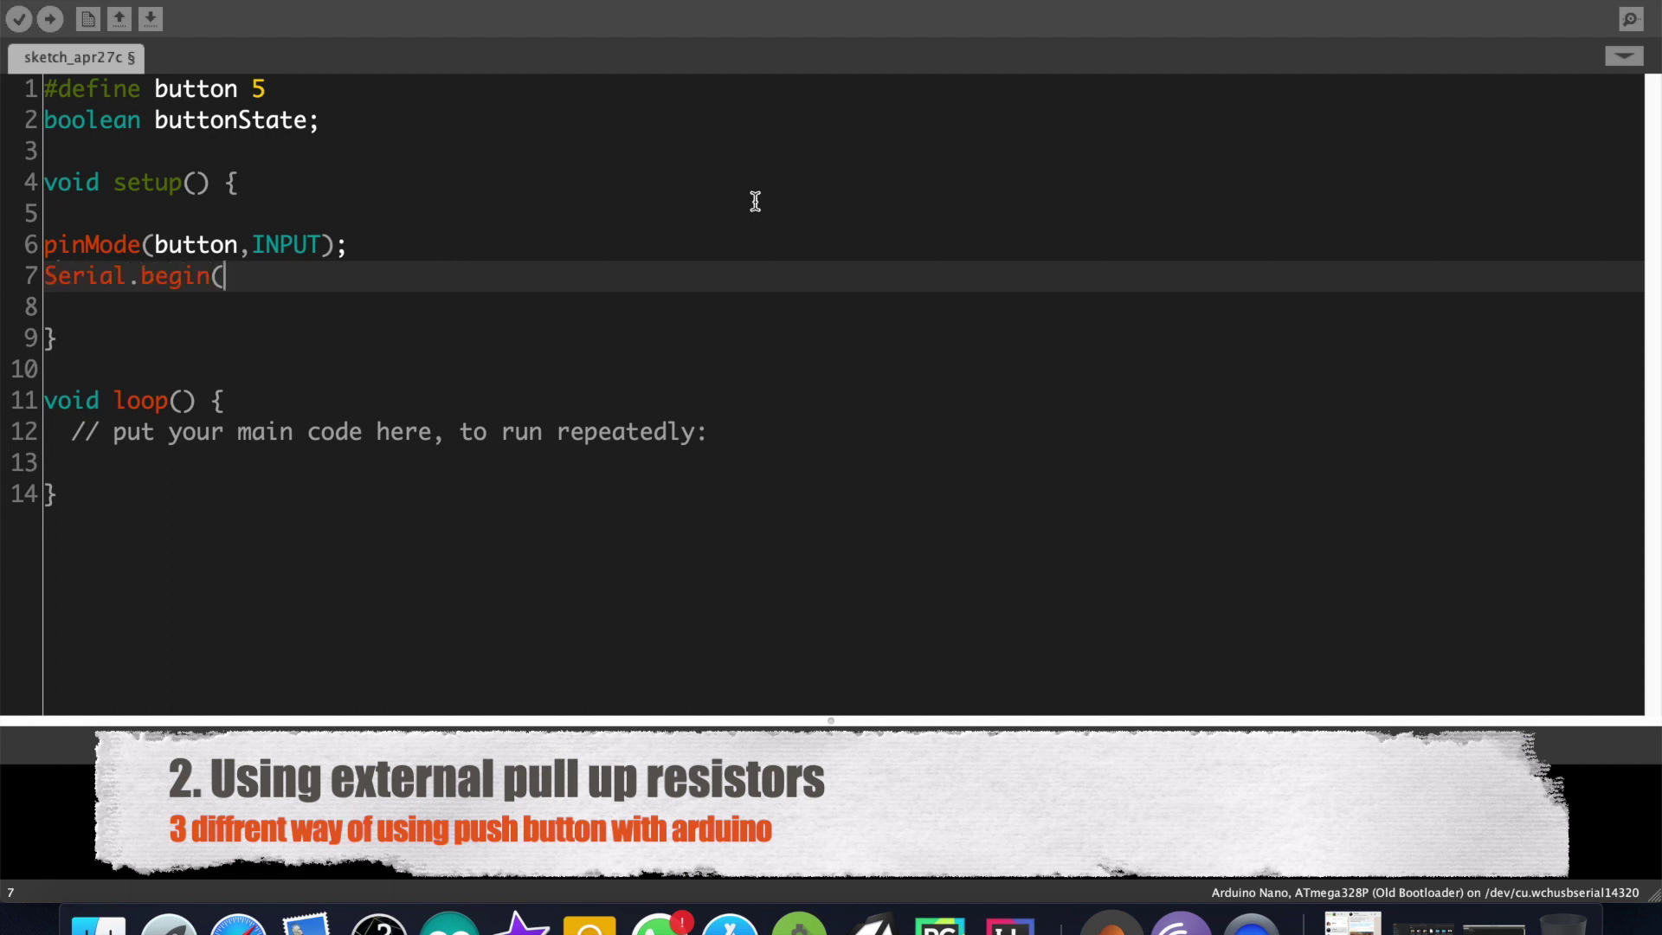
text();)
- Replace the loop placeholder comment with a digitalRead of the button into buttonState
drag(81, 432, 732, 430)
key(BackSpace)
key(Return)
text(buttonS)
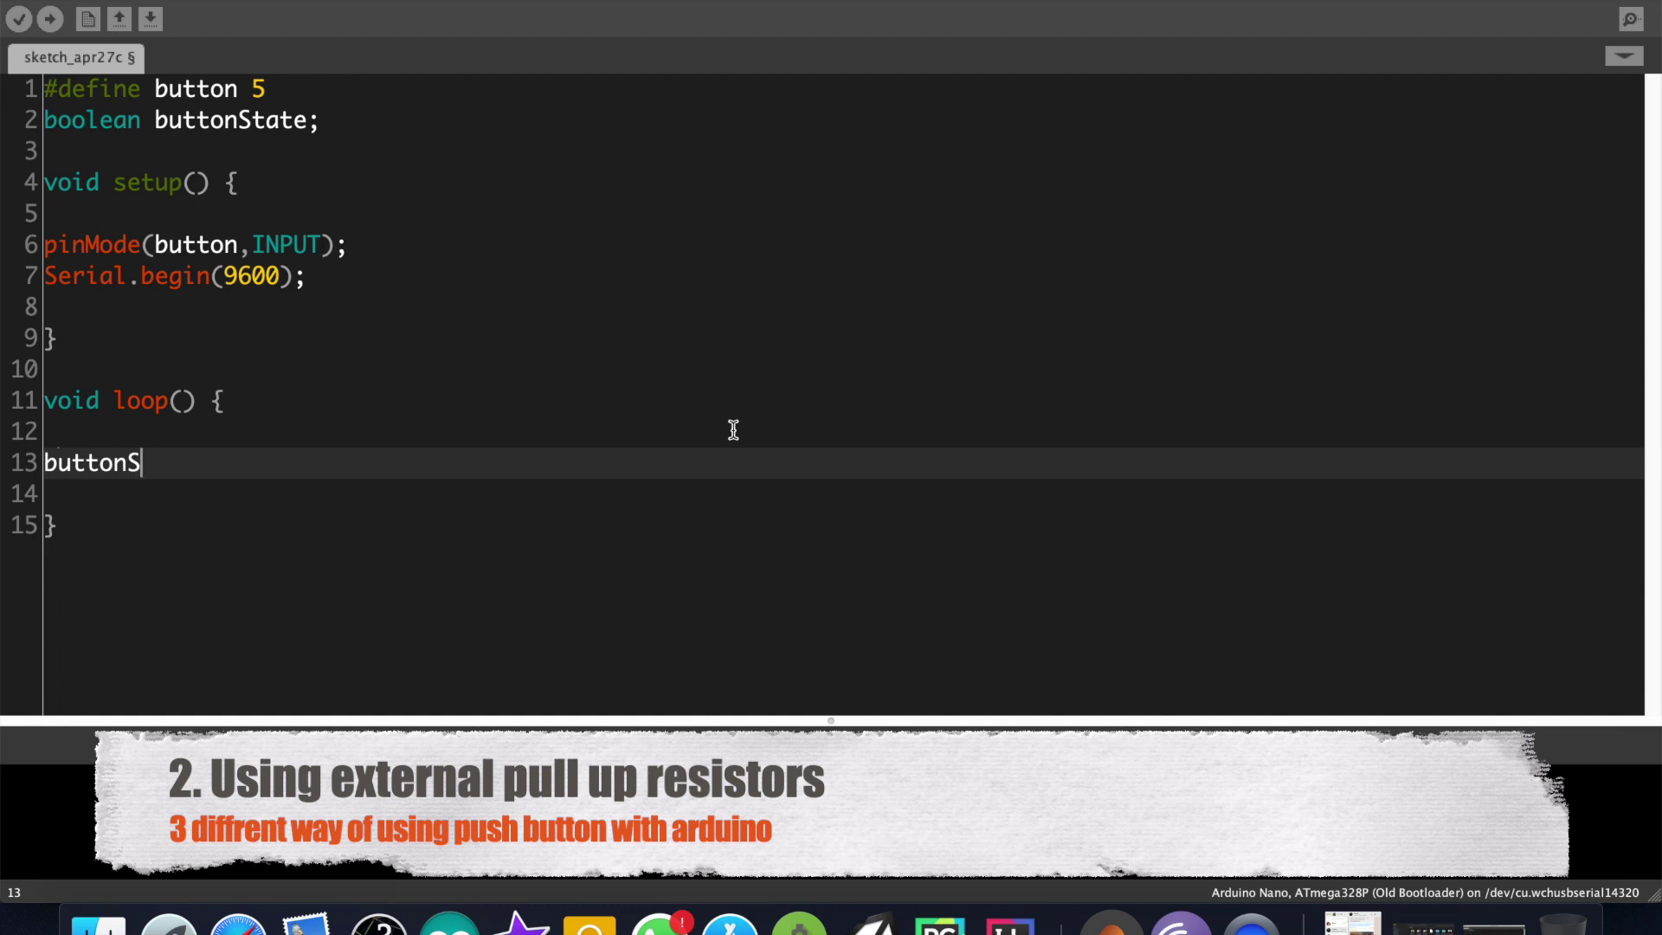
text(tate = digitalR)
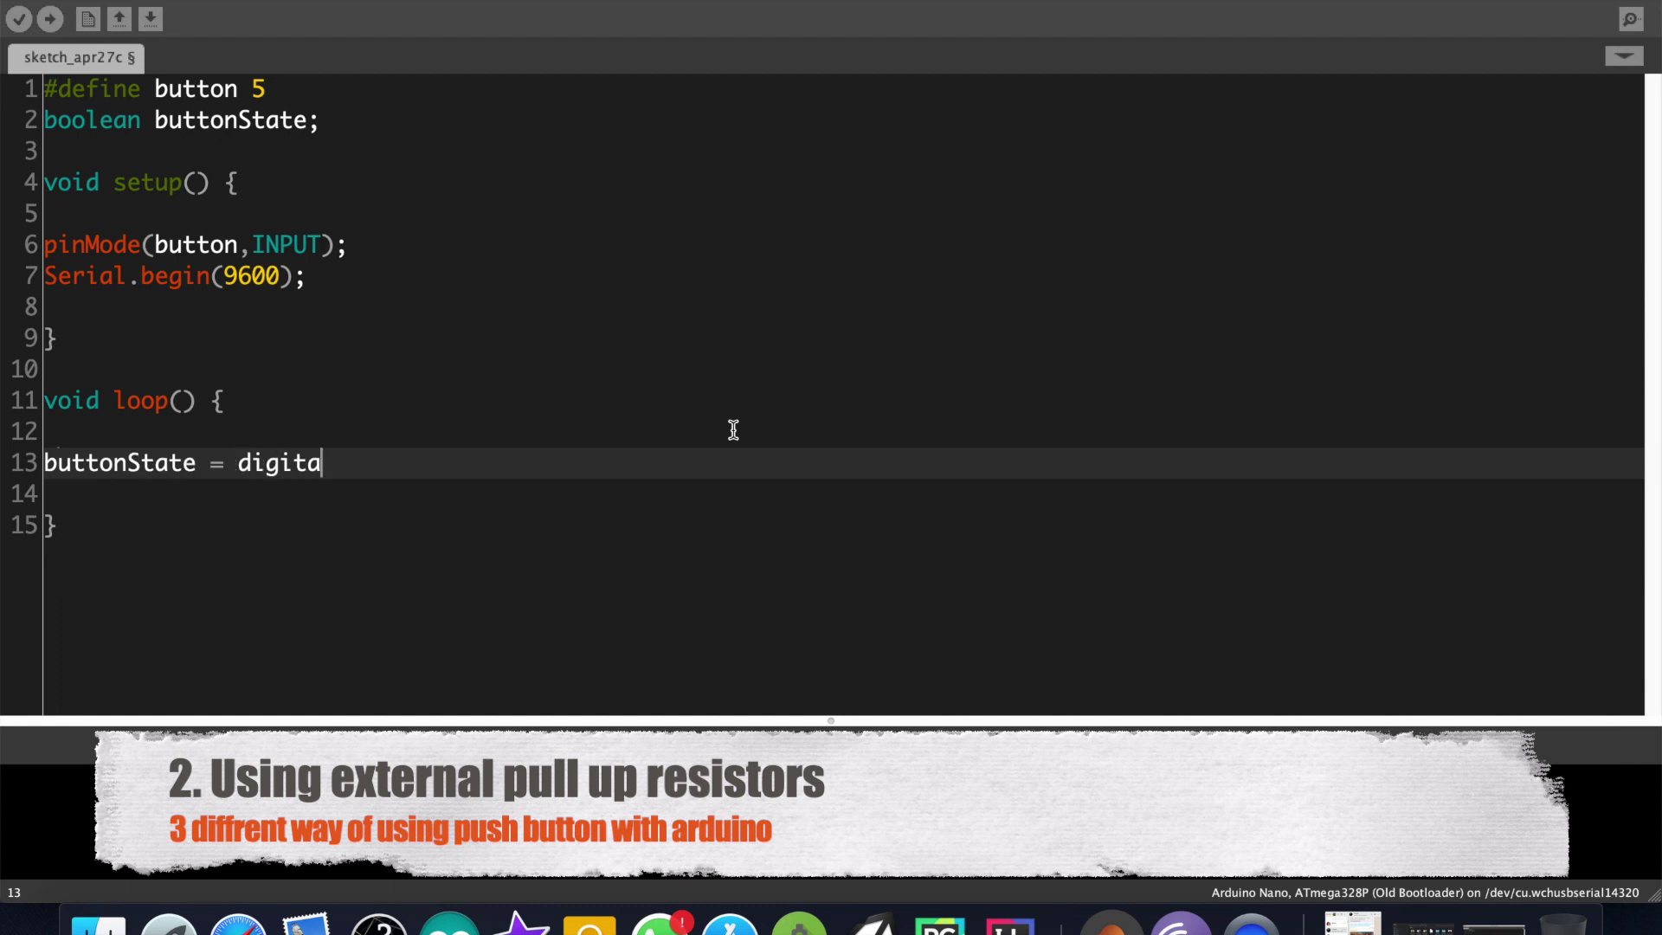
text(ead(but)
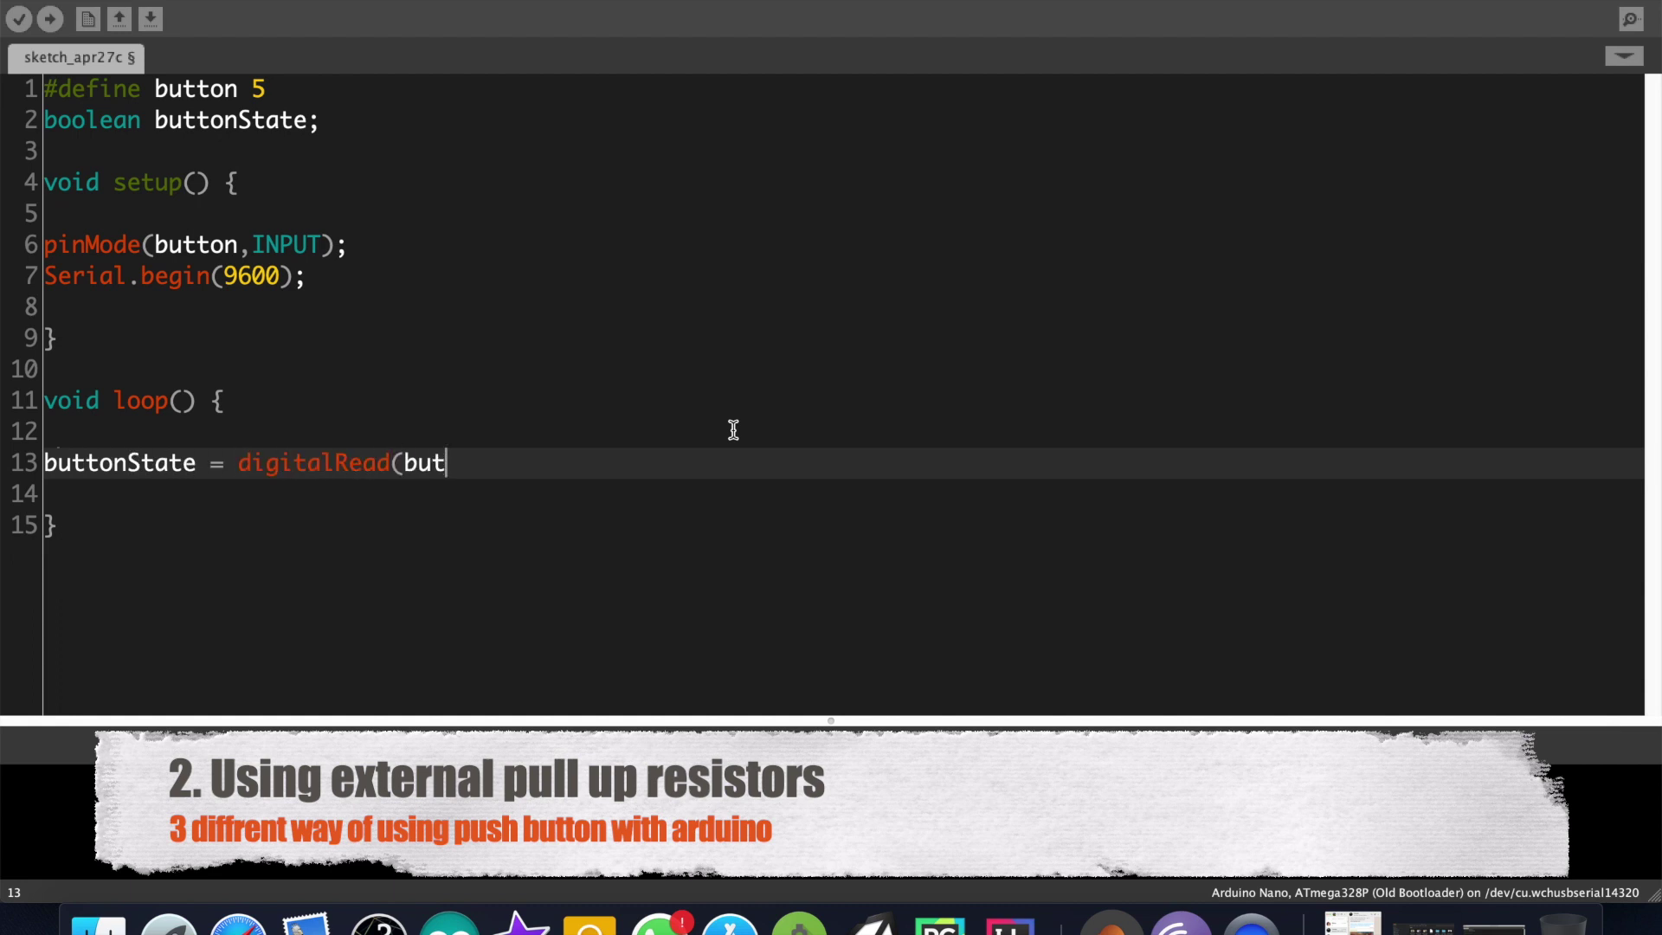
text(ton);)
key(Return)
text(ial.)
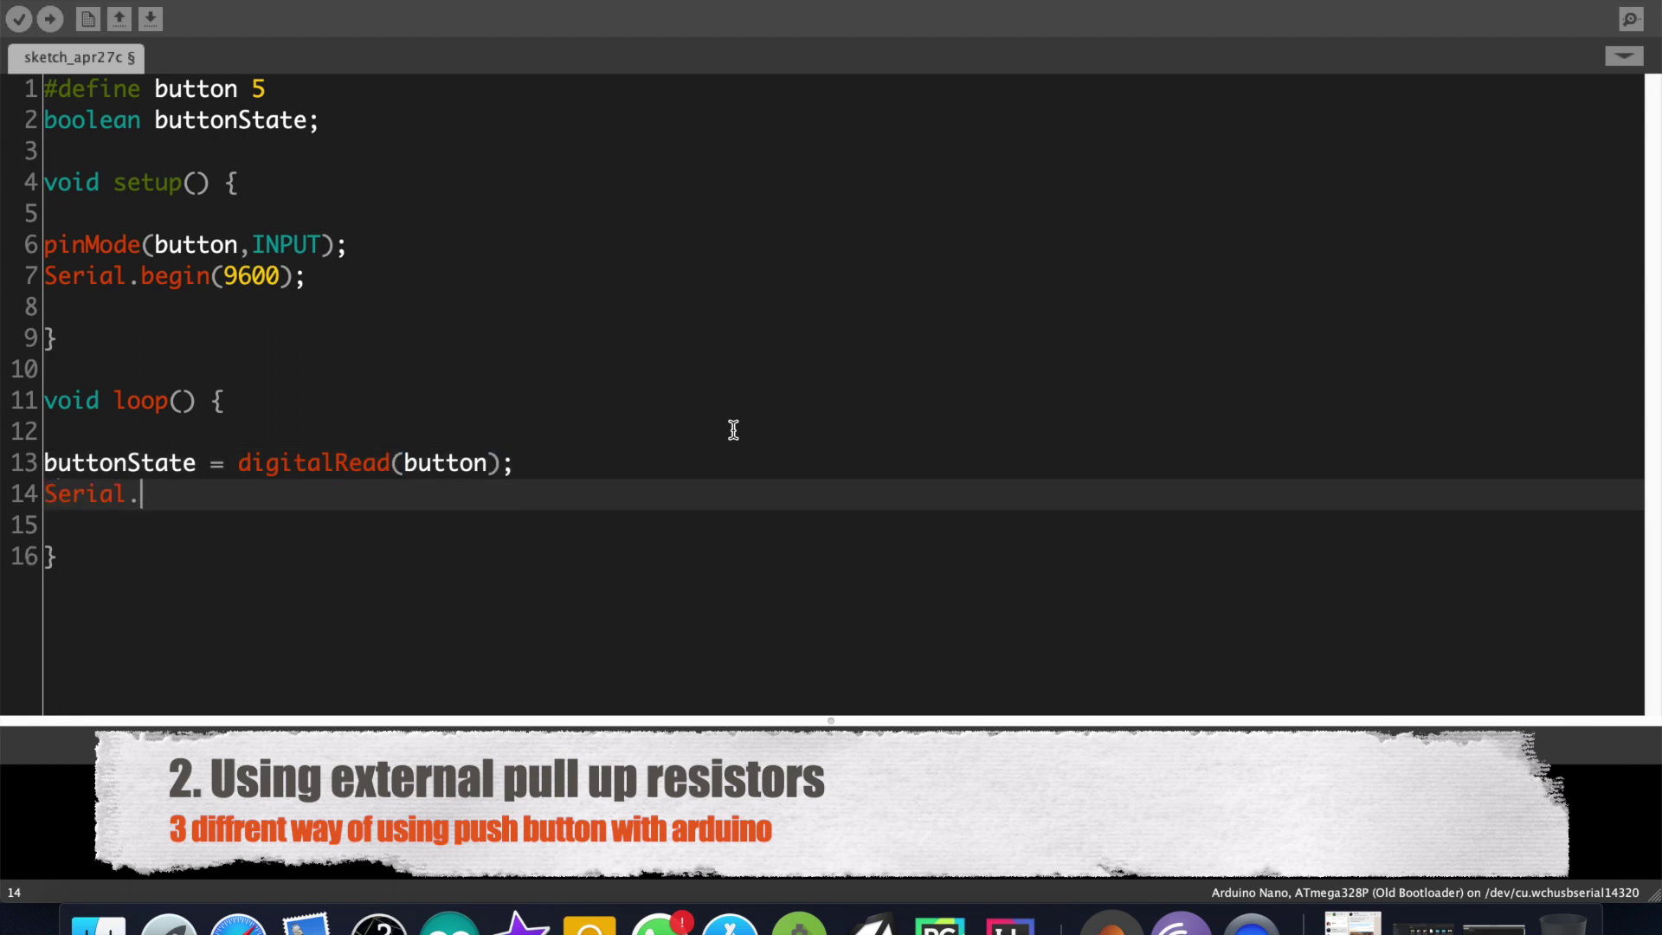
text(println()
text(buttonState);)
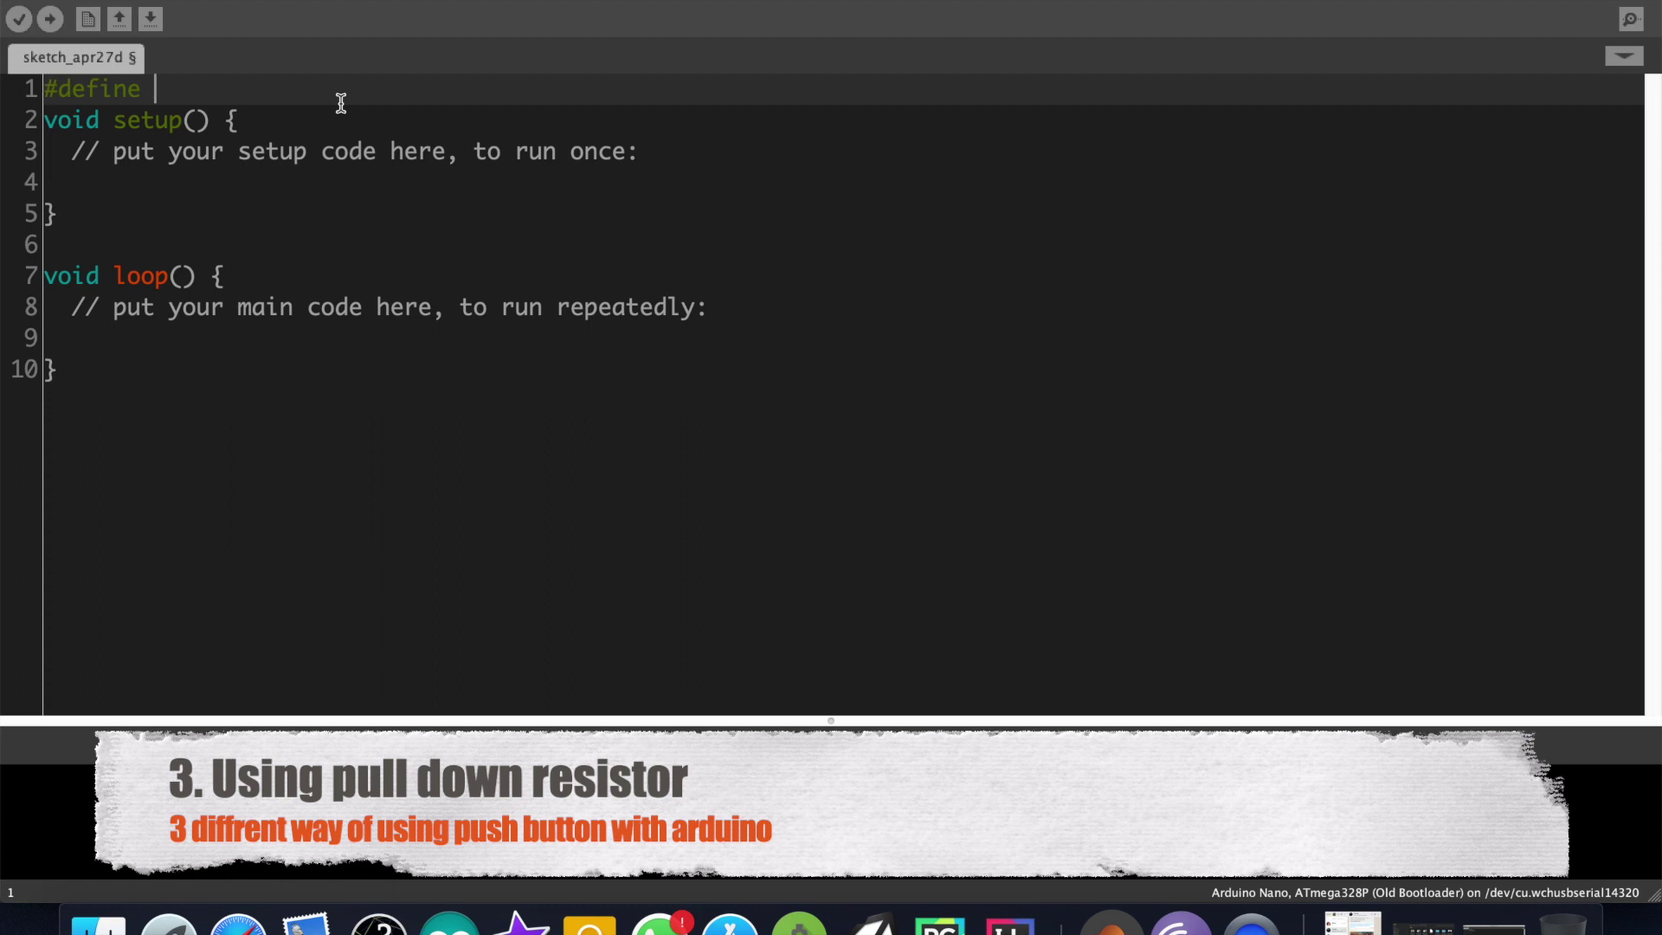
text(button)
text( 5)
- Write the pull-down setup with pinMode INPUT and replace the loop comment with digitalRead
key(Return)
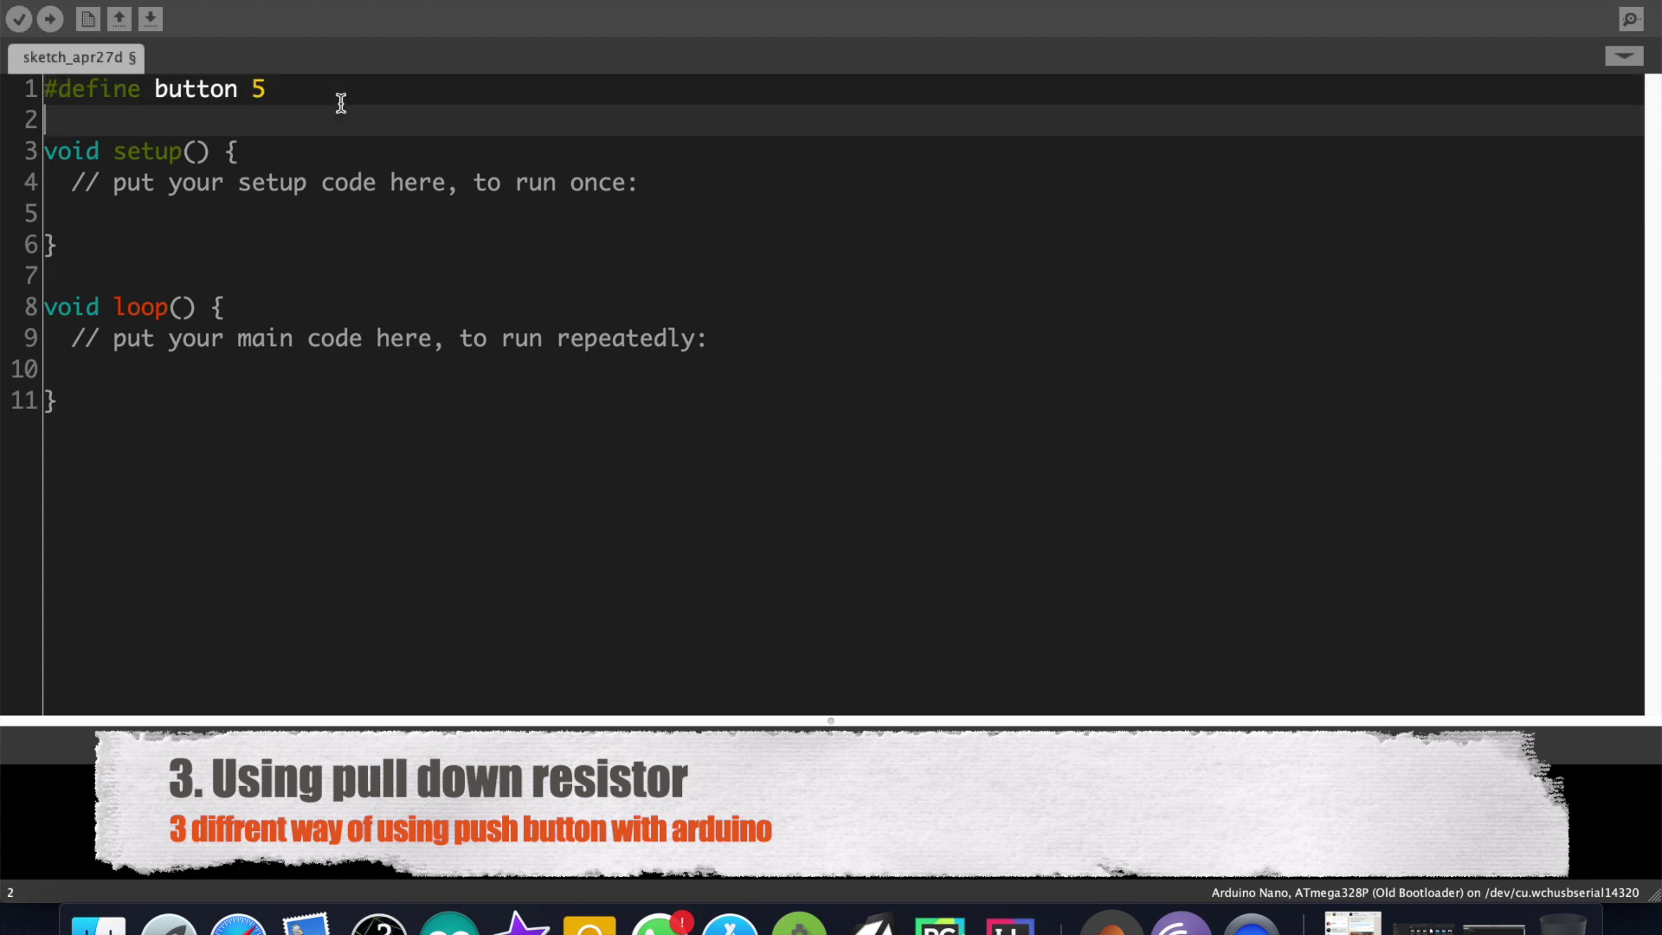
text(oolean b)
text(uttonState)
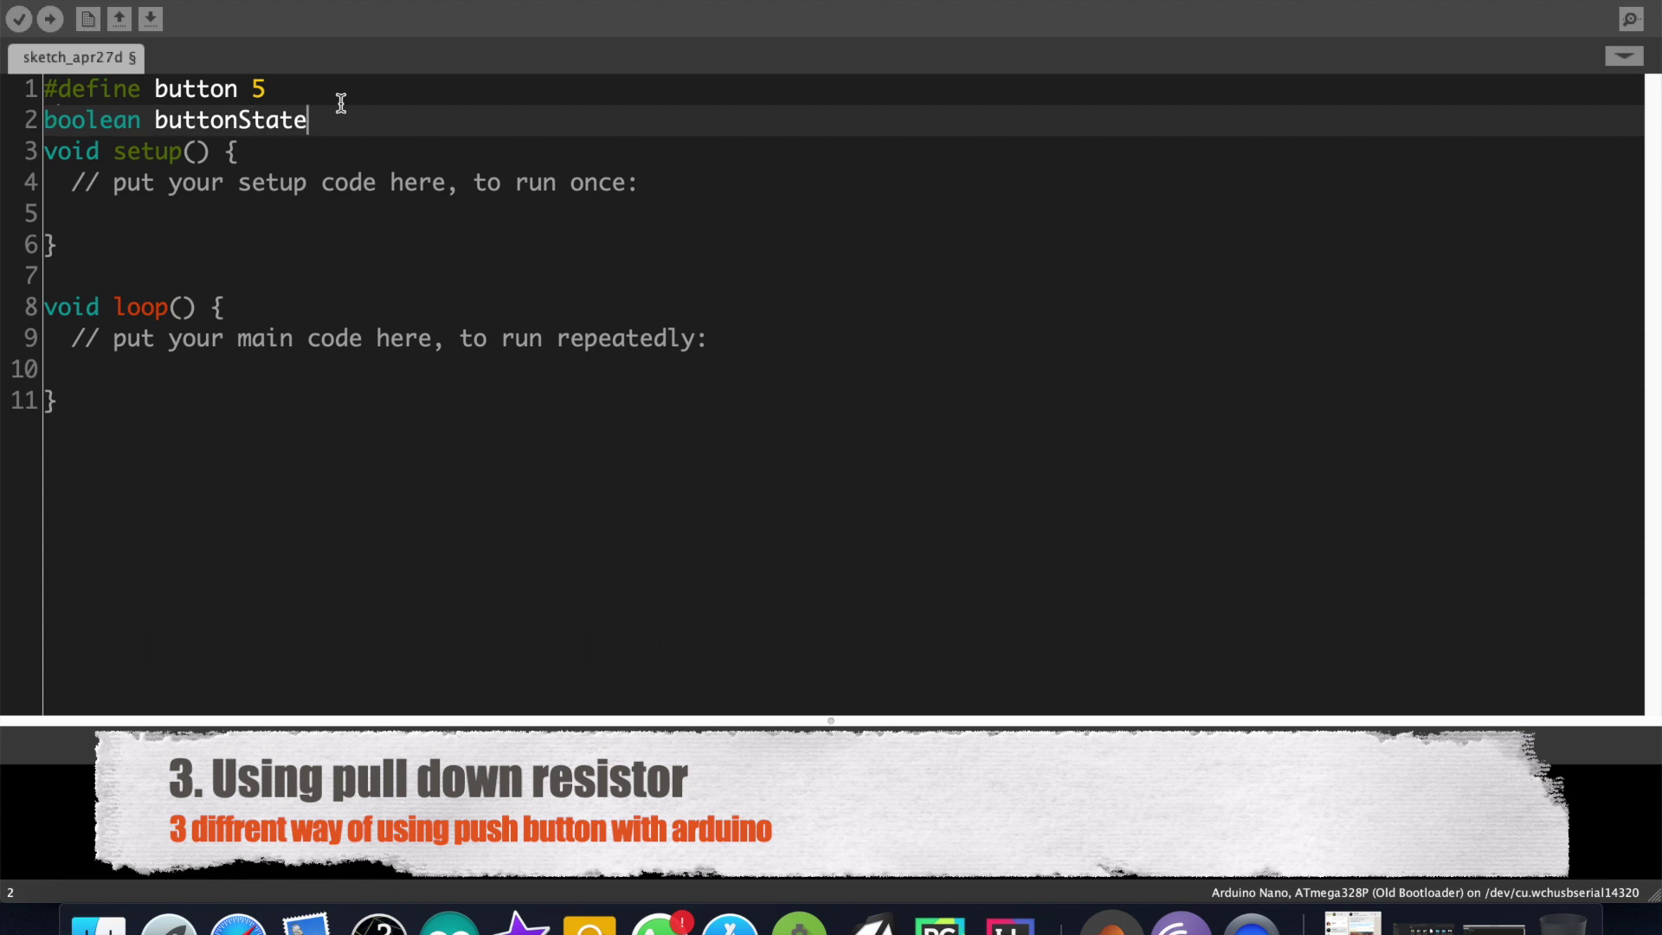
text(inMod)
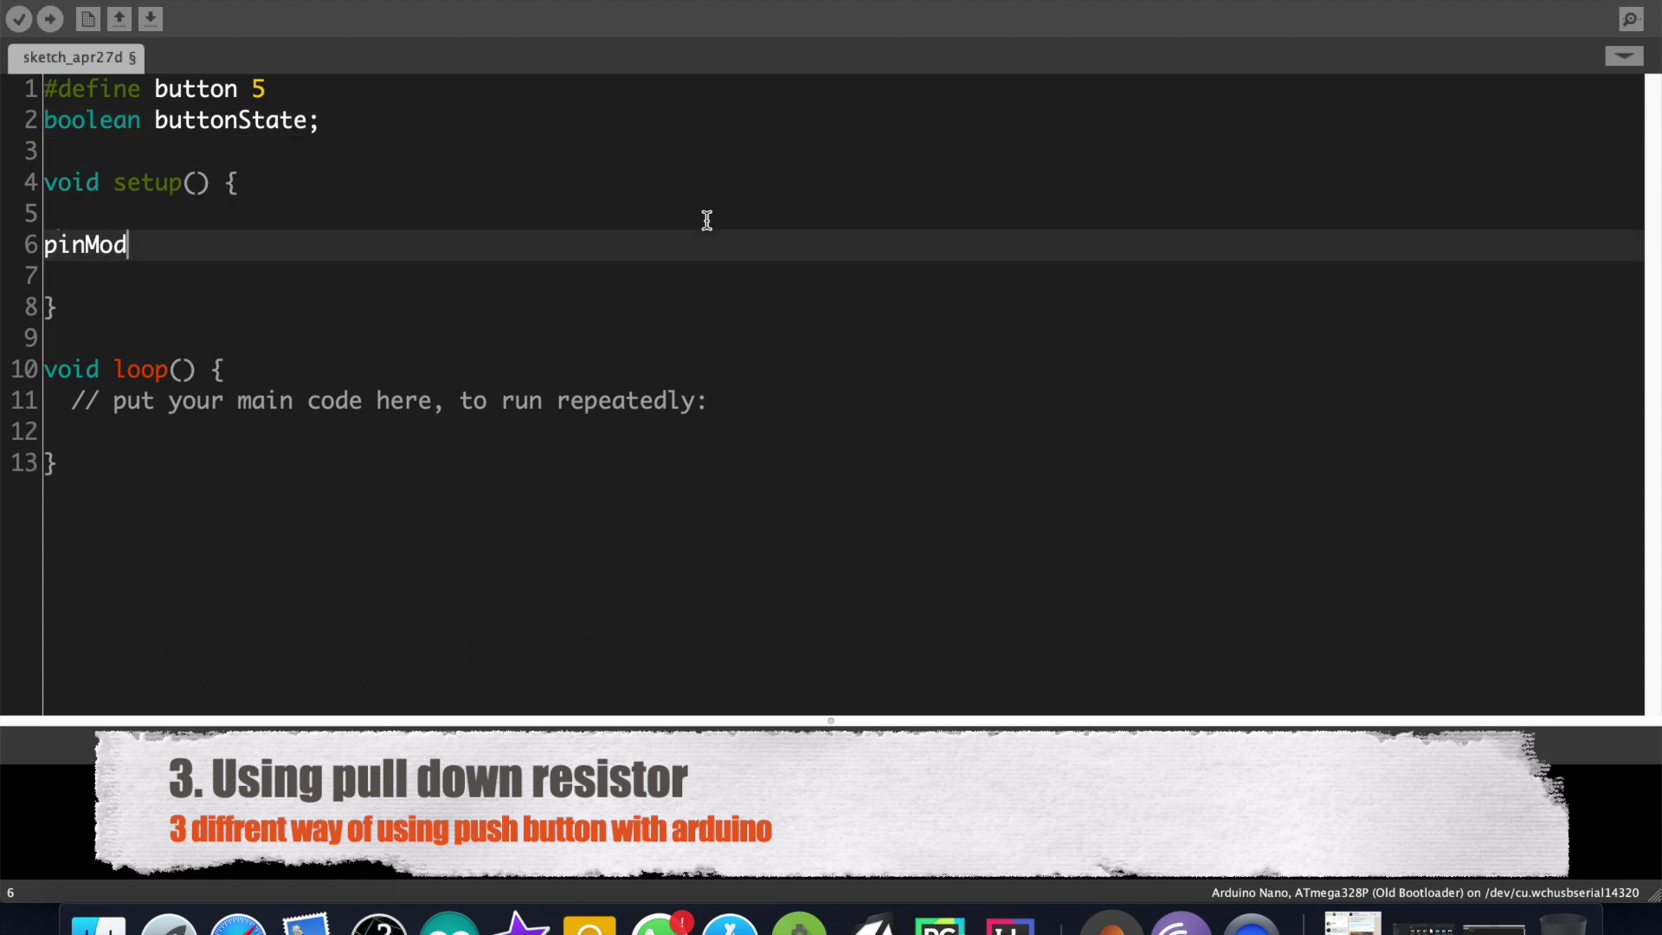
text(e(butto)
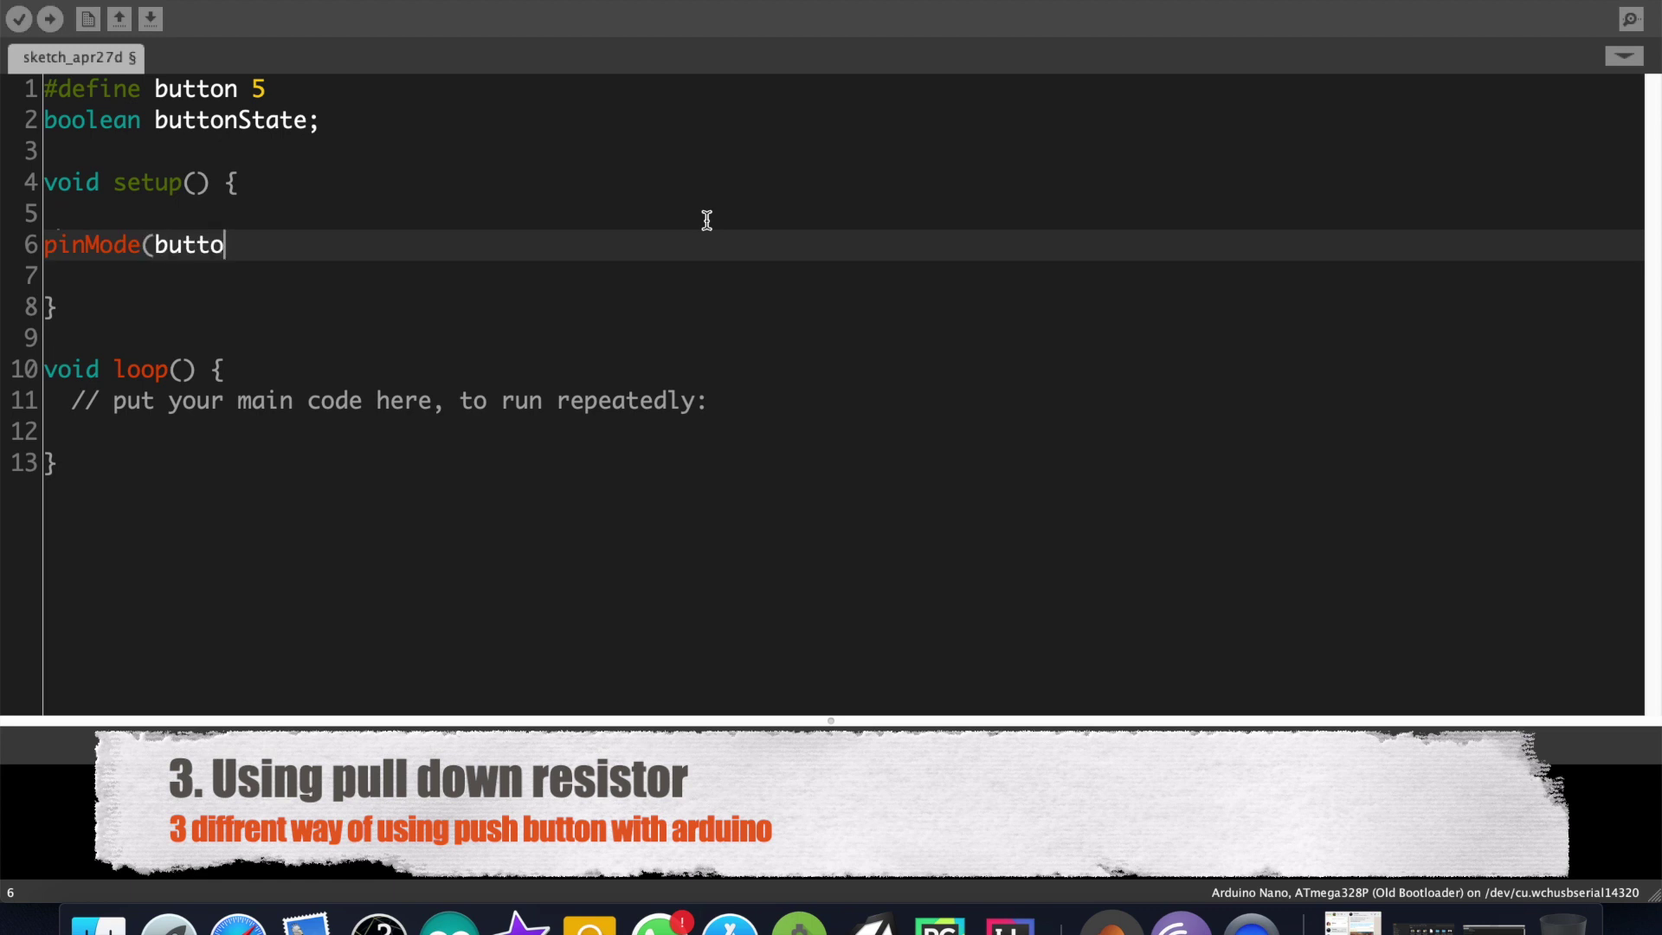
text(n,INPU)
text(T);)
key(Return)
text(Seria)
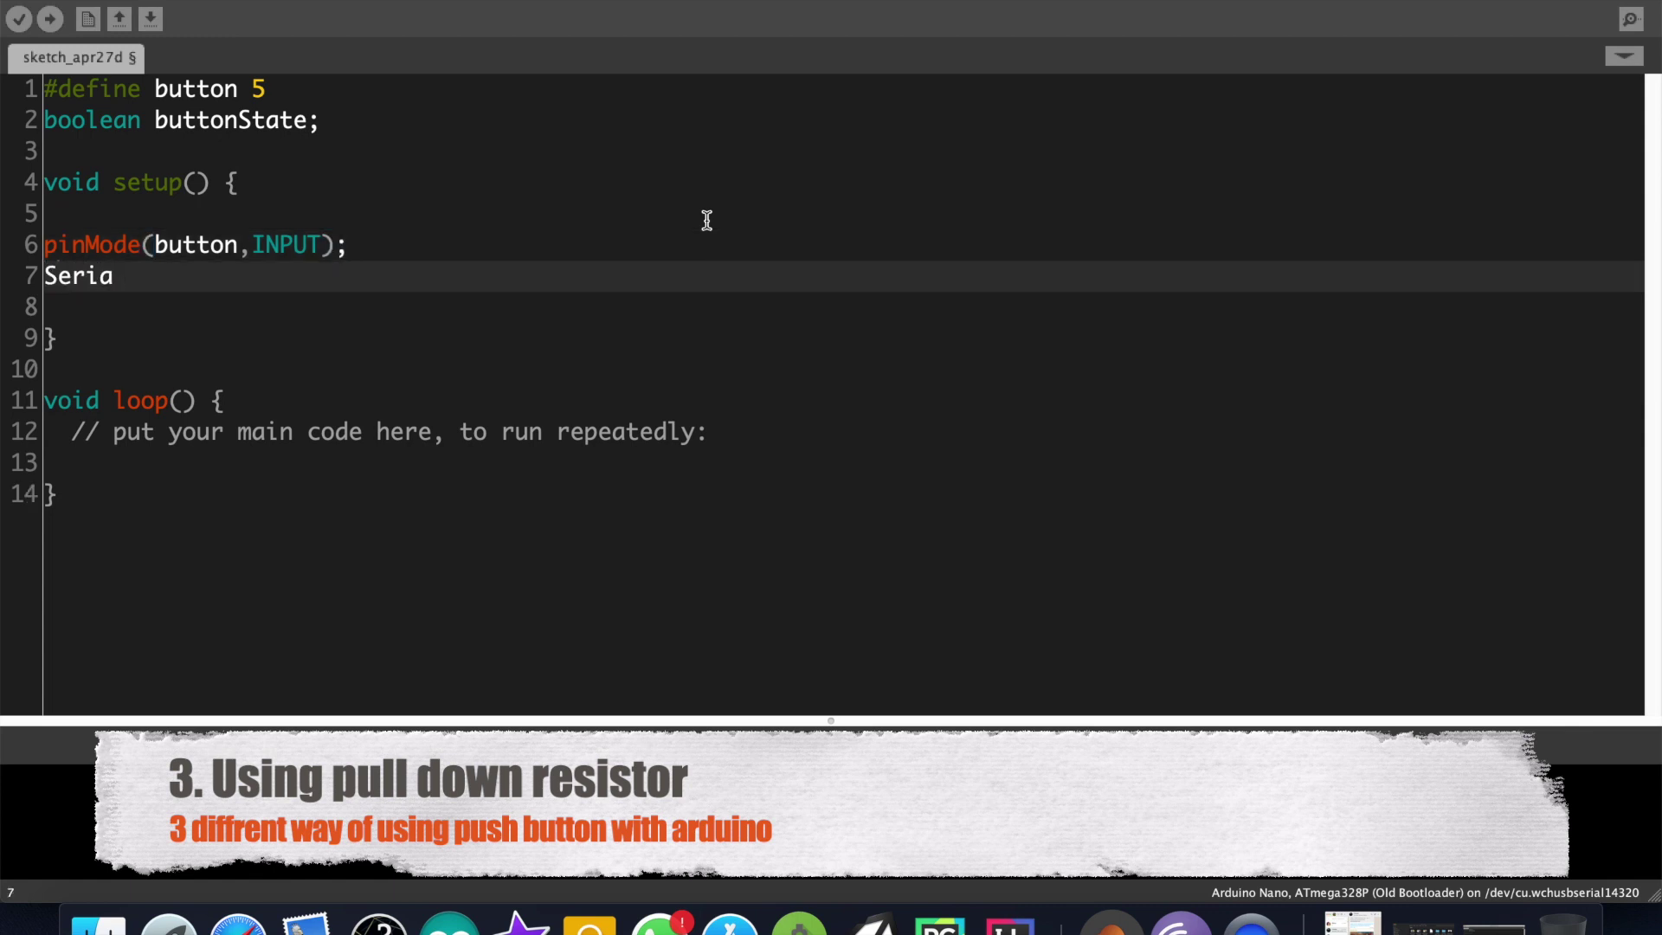
text(l.begin()
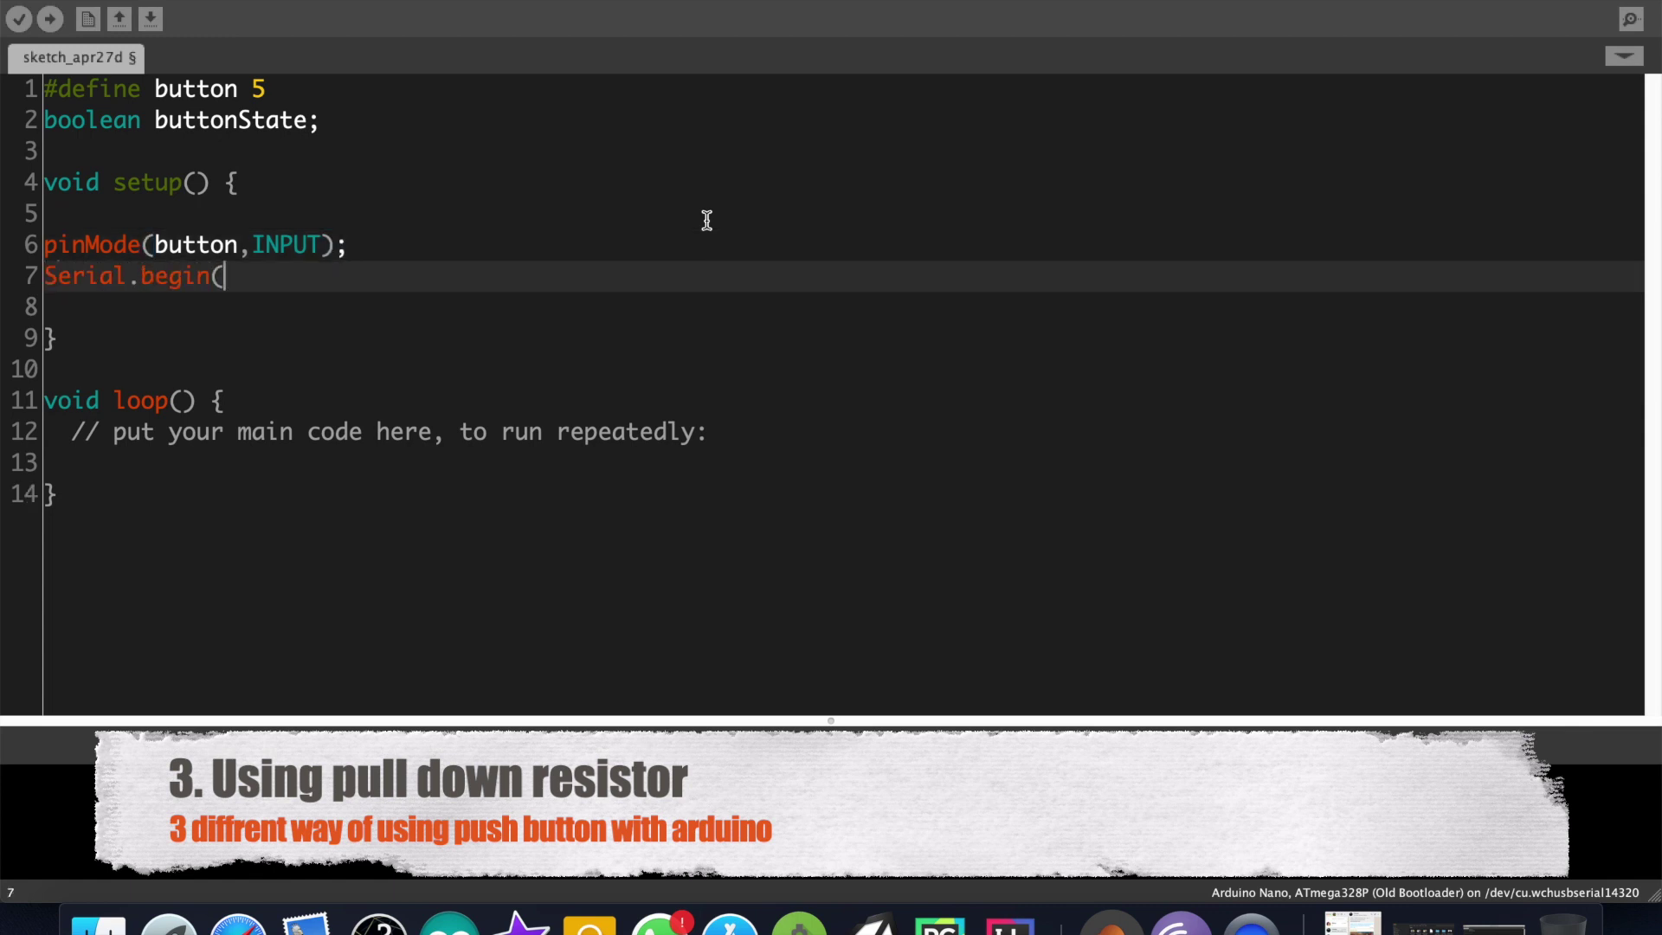
text(9600))
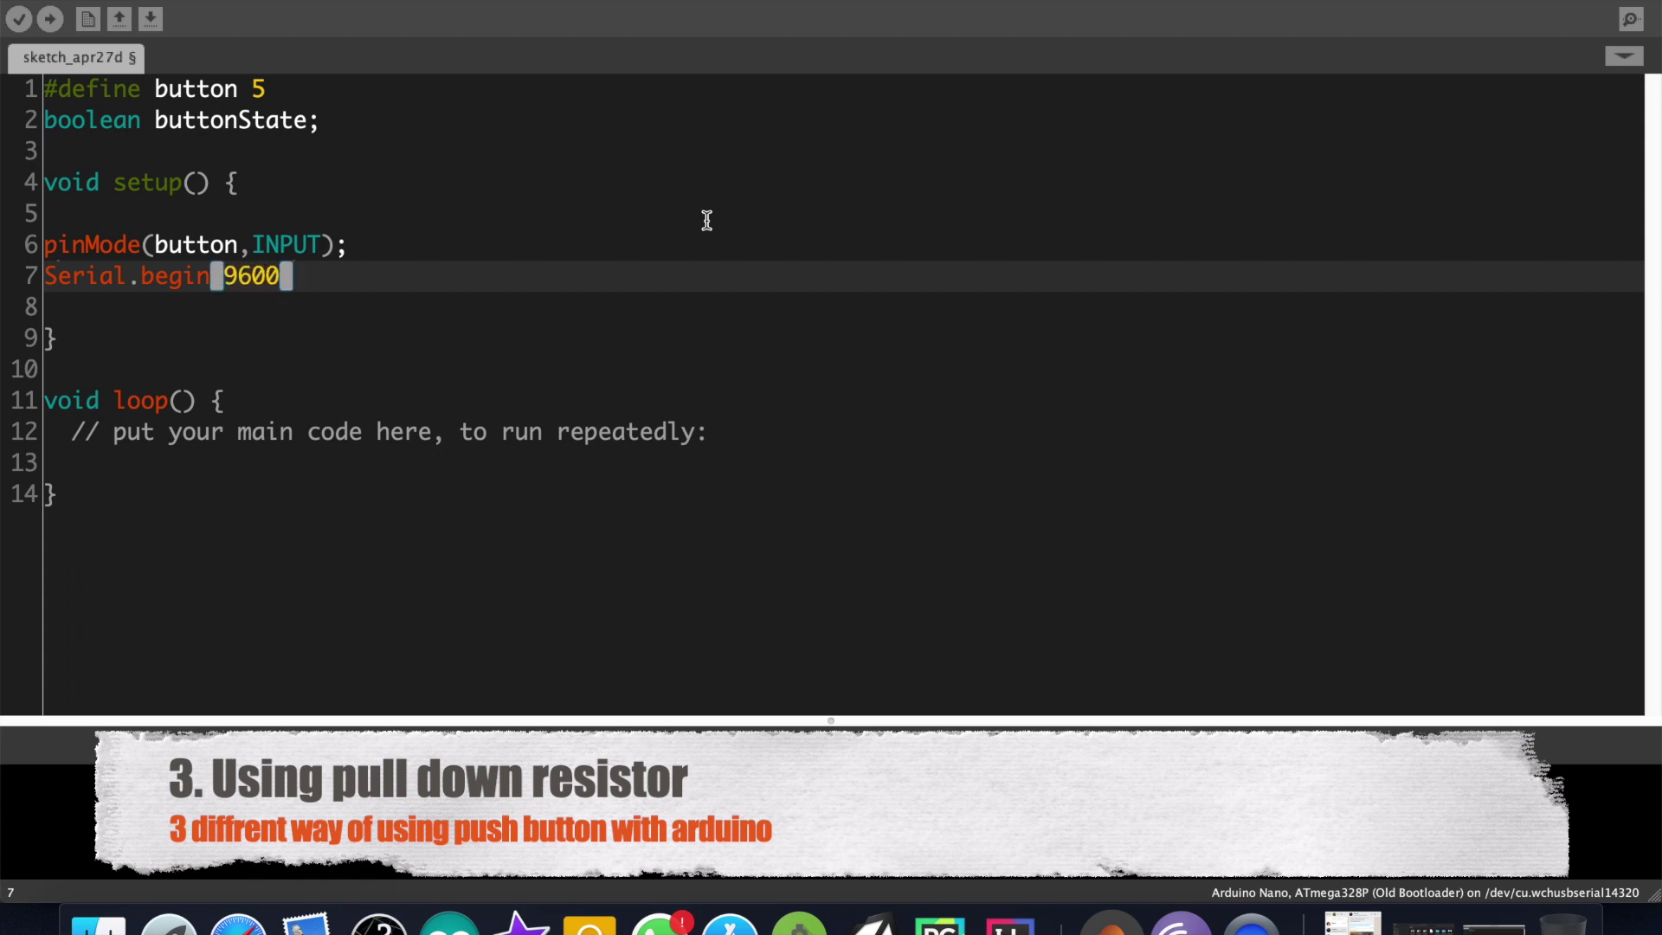
text(;)
drag(72, 430, 957, 424)
key(BackSpace)
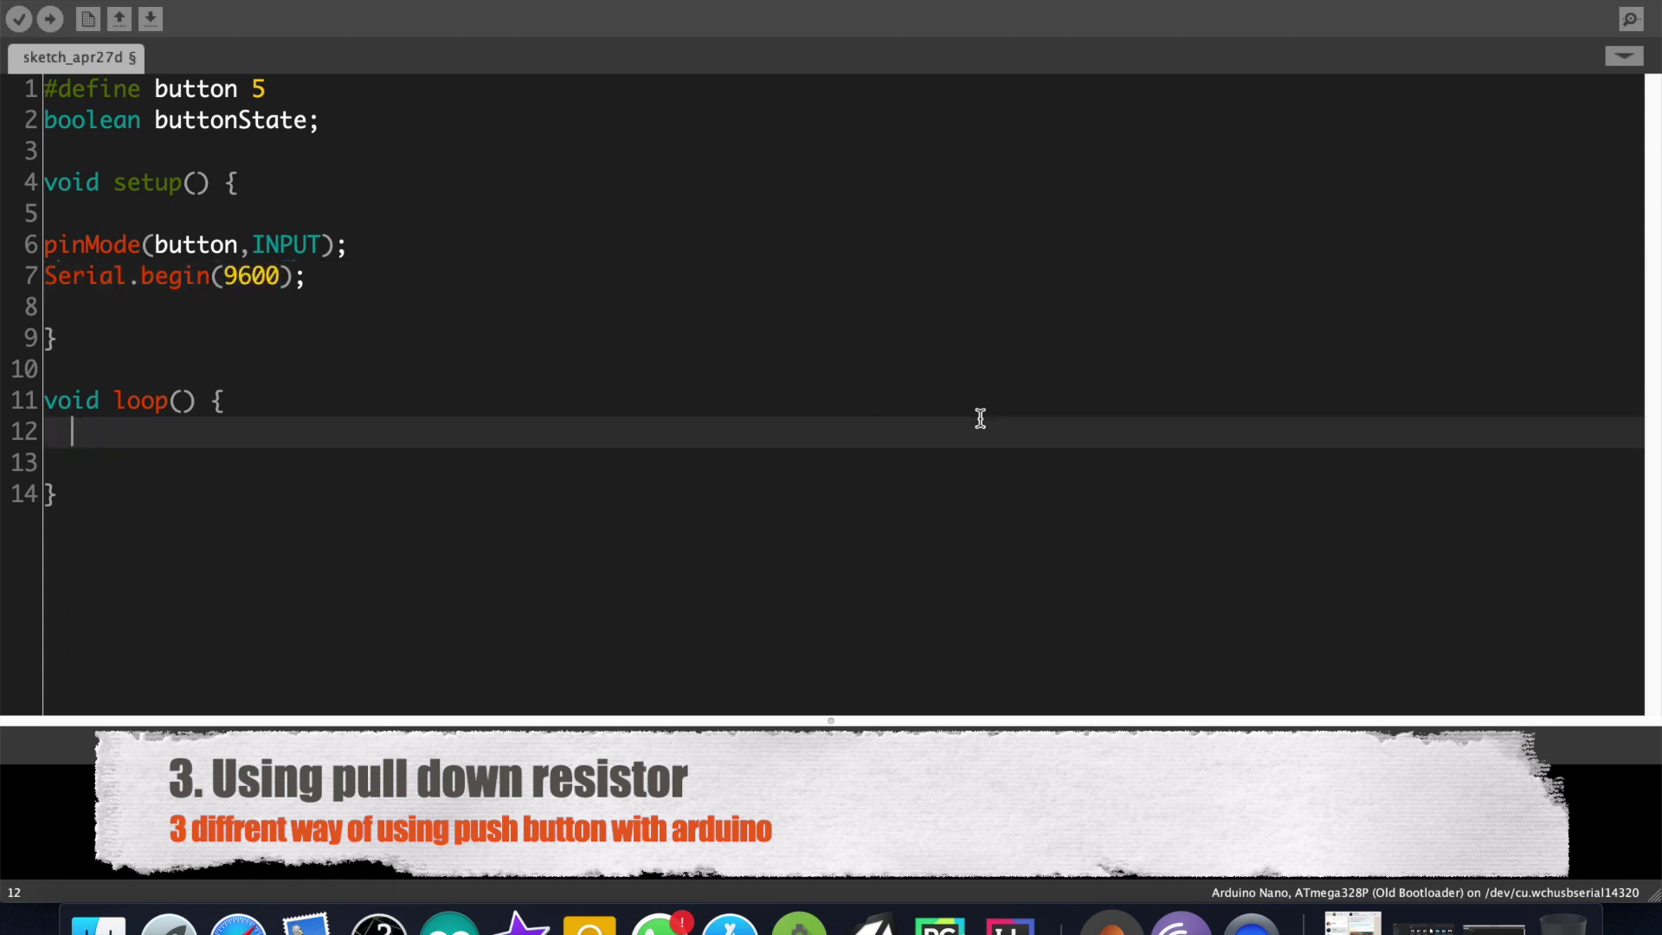
text(button)
text(State = digita)
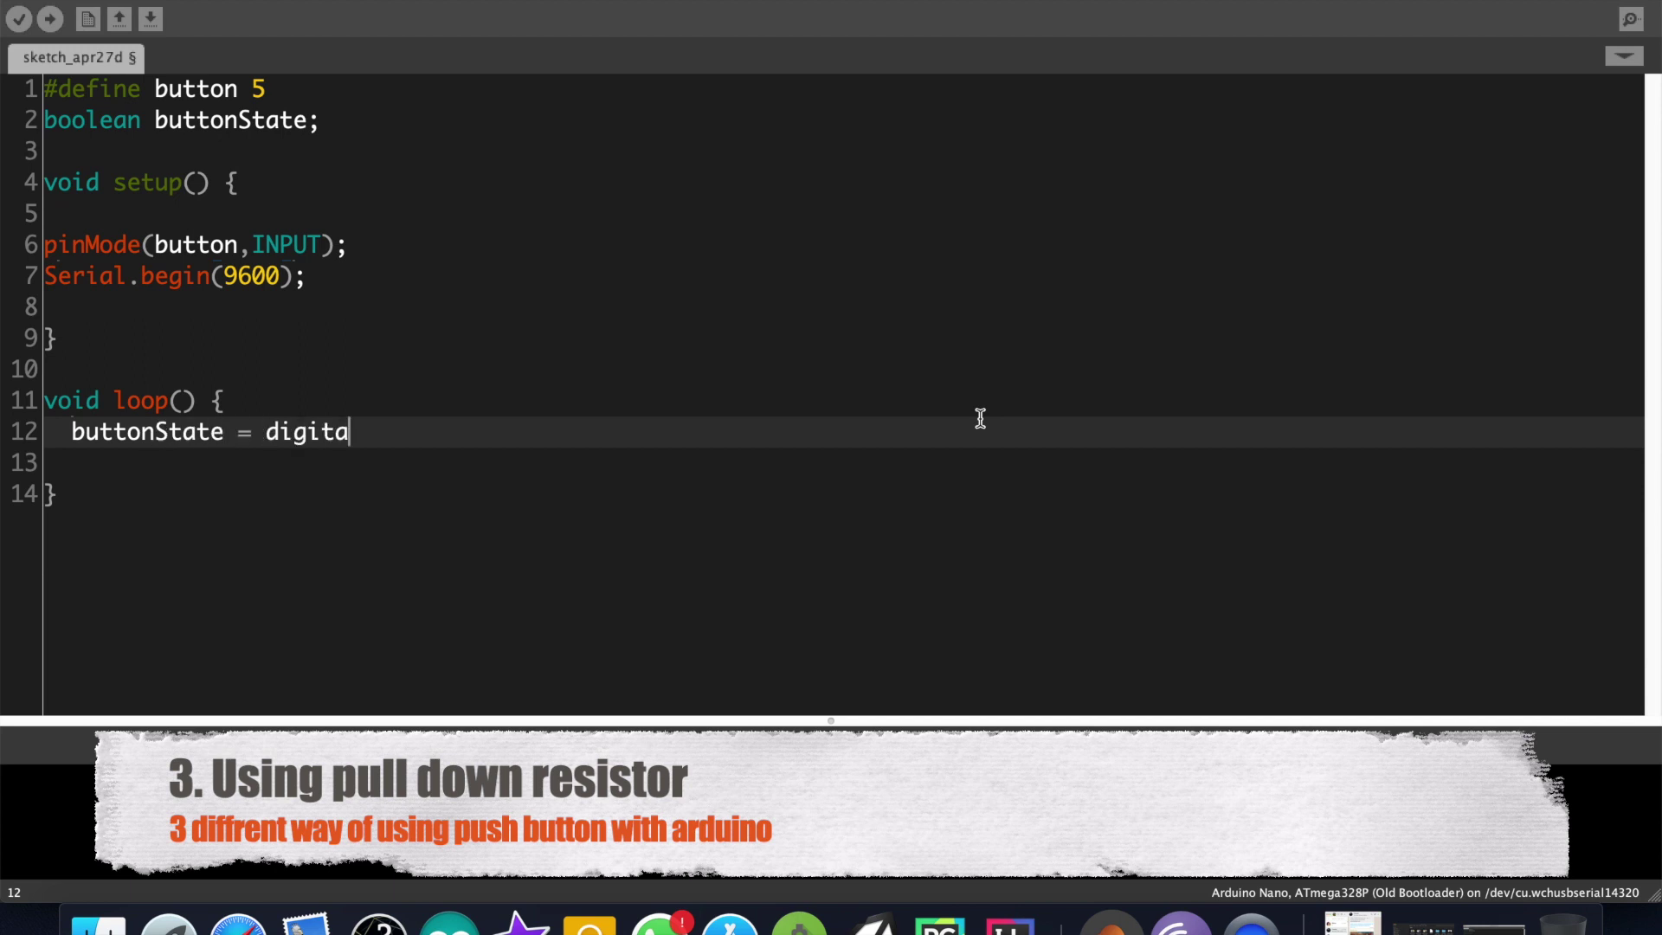
text(lRead(button)
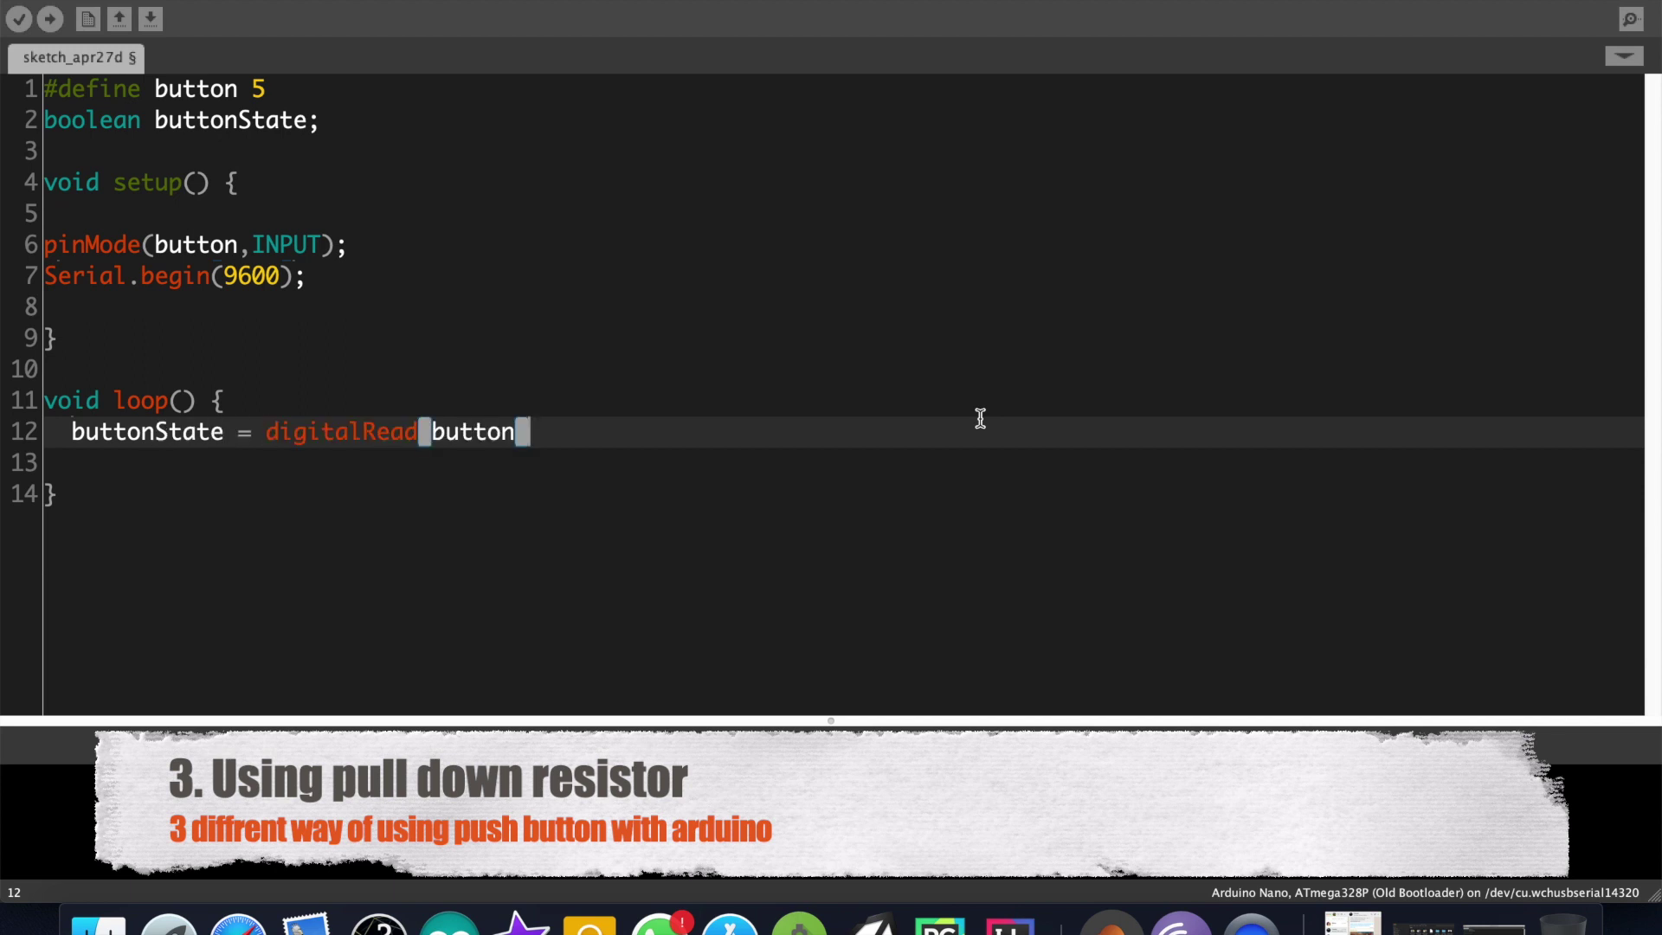
text();)
key(Return)
text(Serial.println)
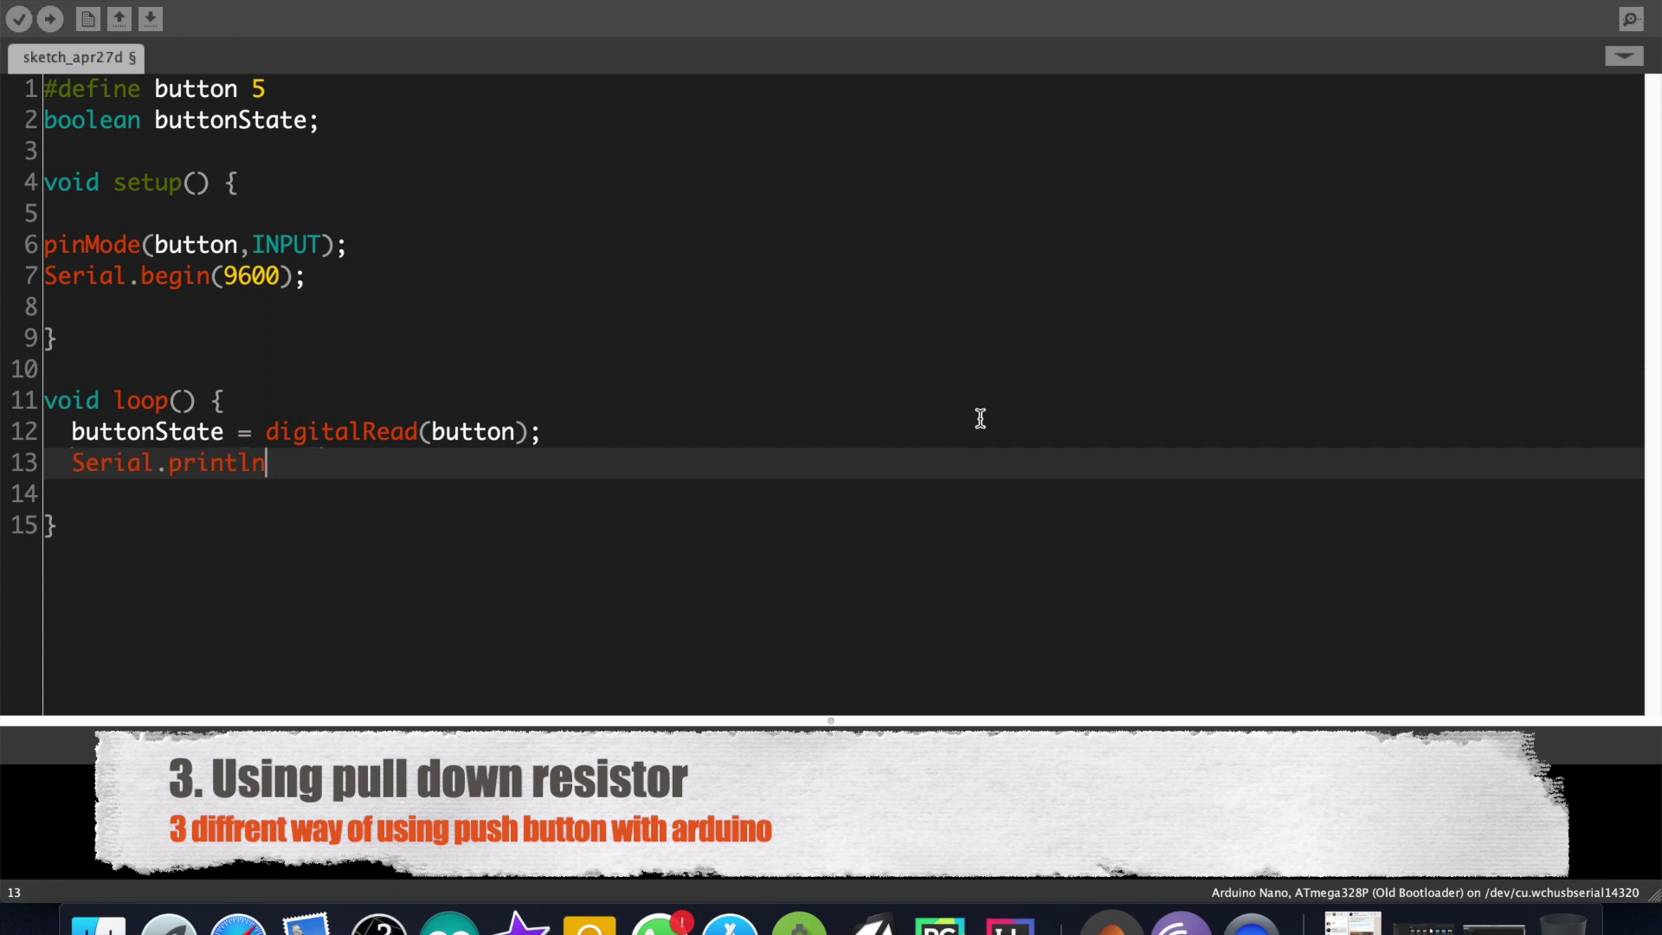
text((buttonS)
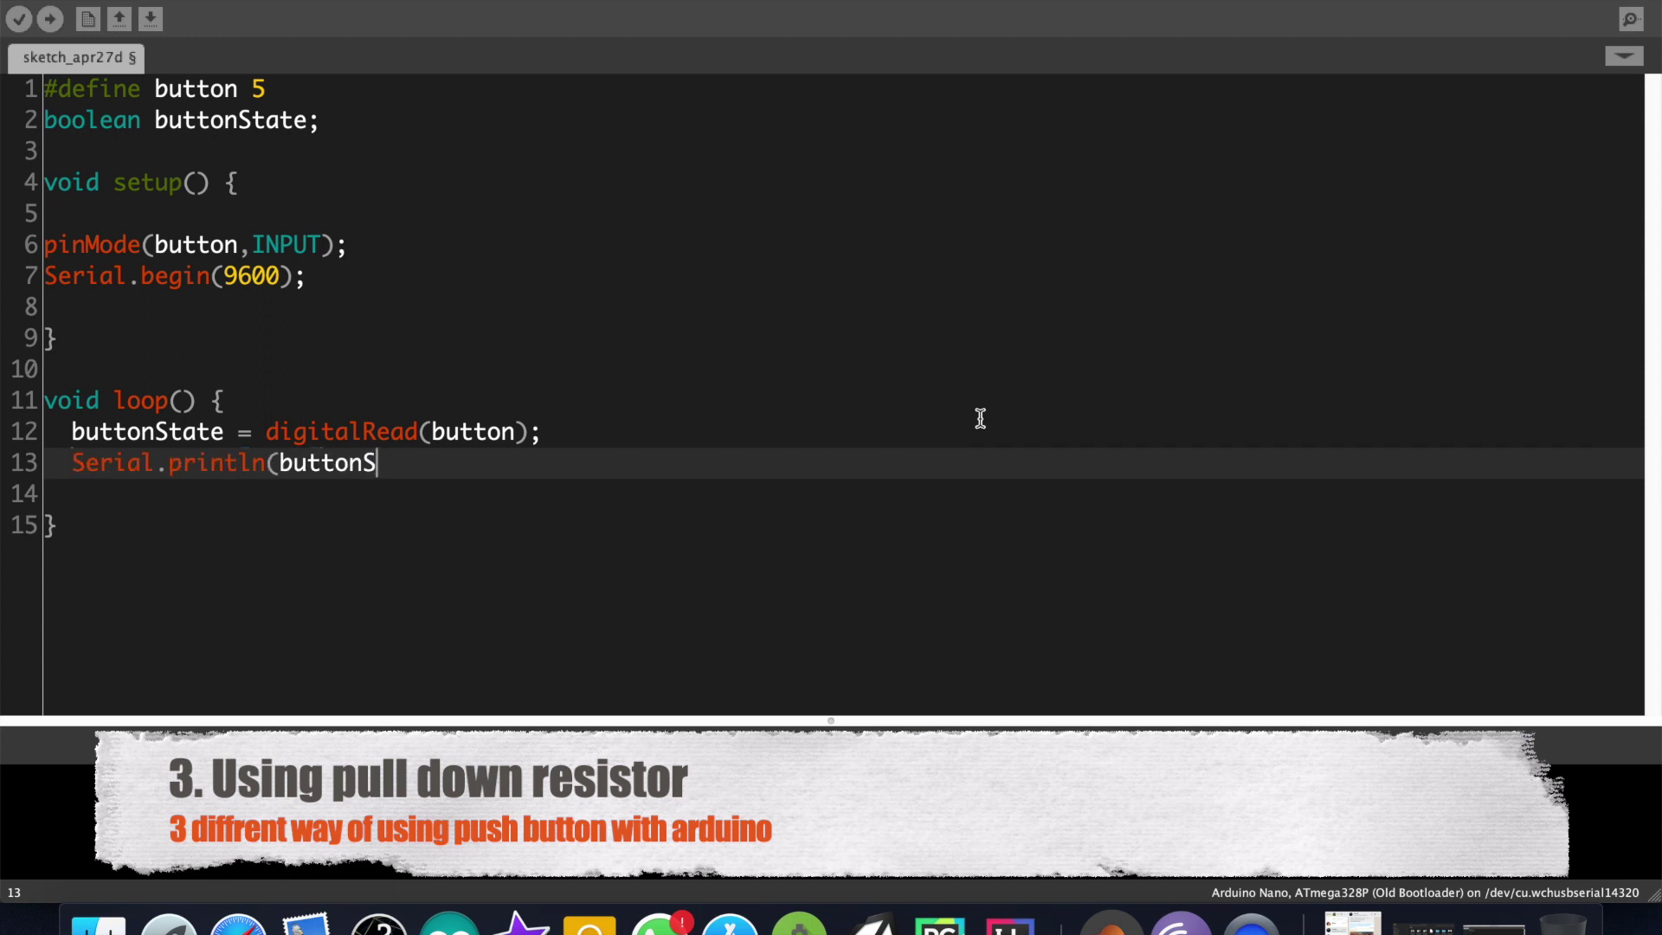
text(tate);)
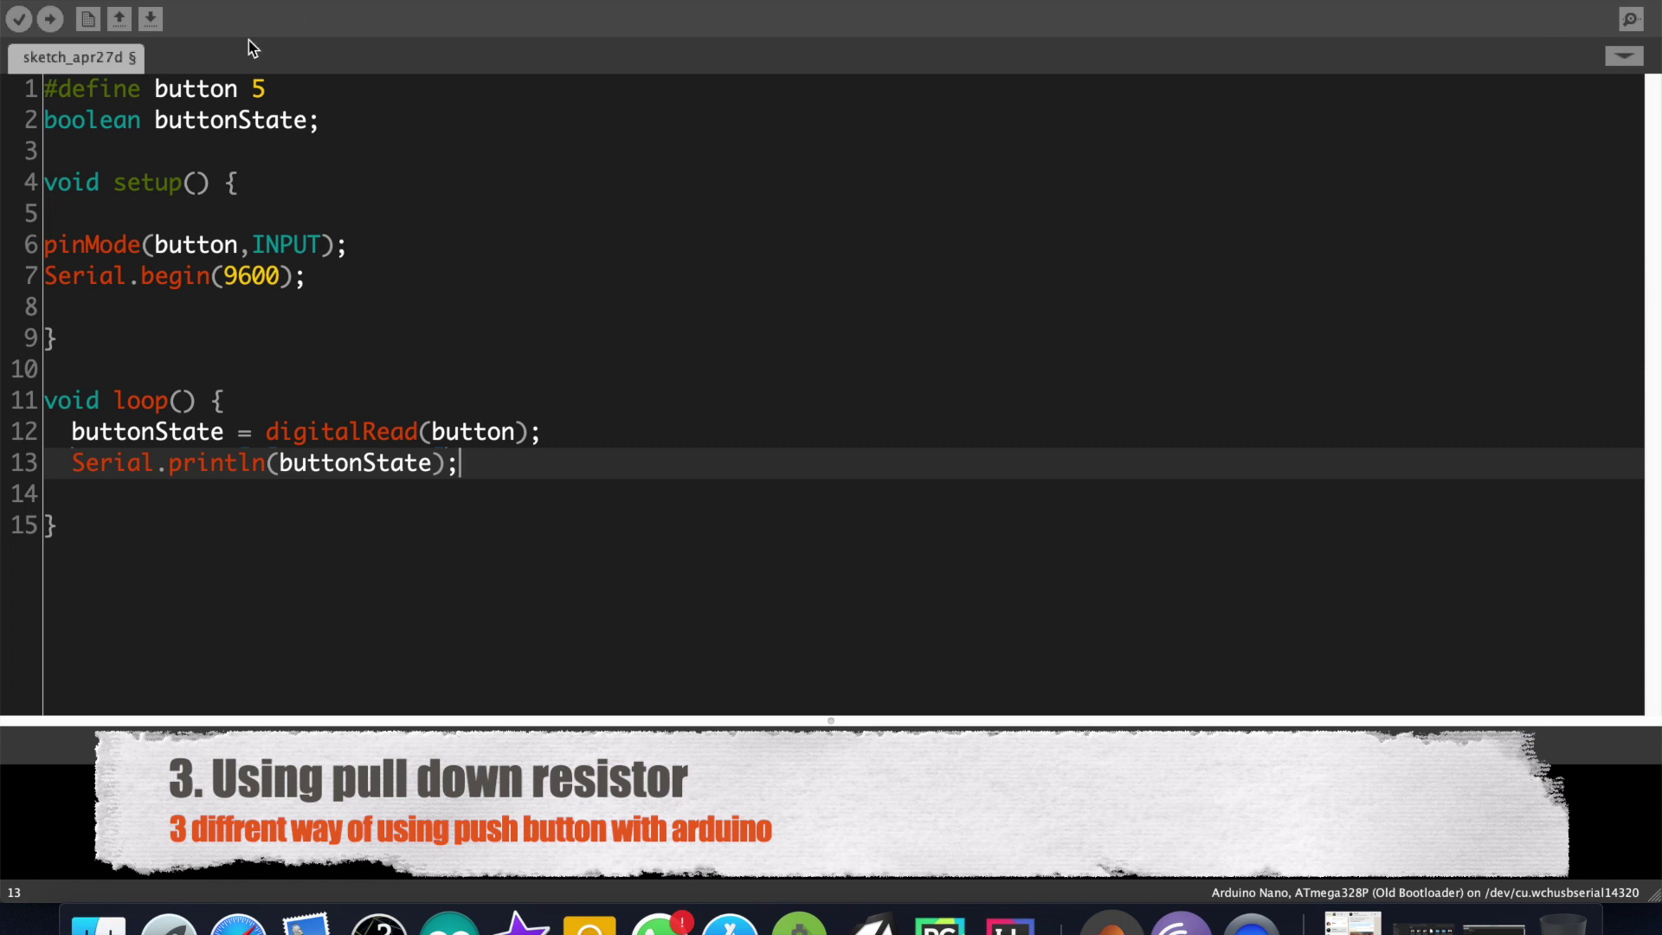